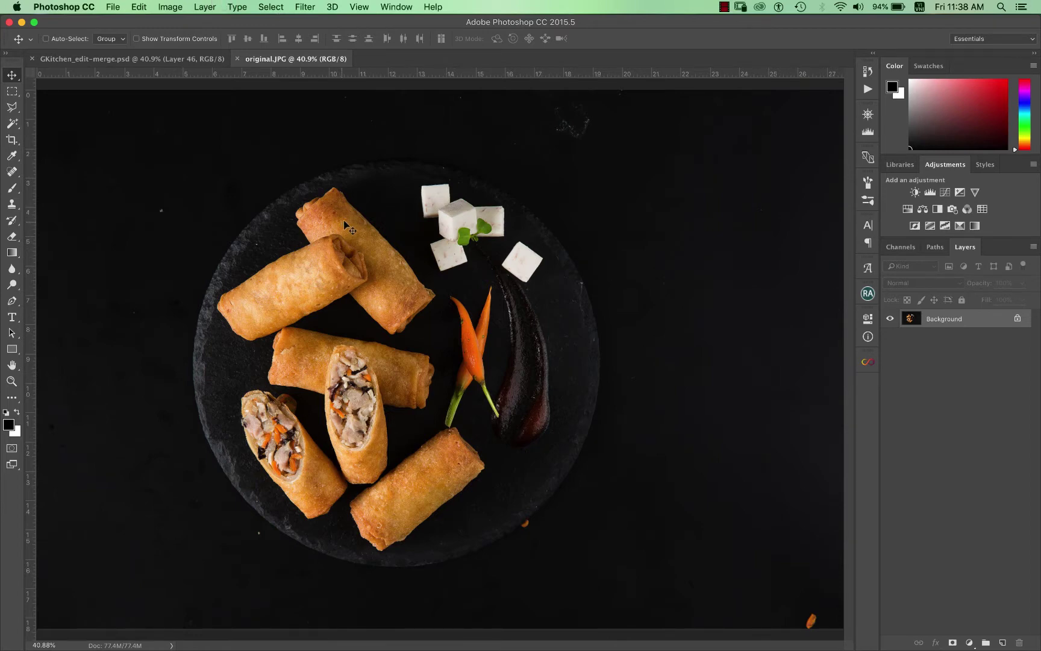
Zoom in on the taro cubes and sprout at the top of the plate.
{"action": "key", "text": "super+space"}
{"action": "left_click_drag", "start_coordinate": [251, 174], "coordinate": [609, 355]}
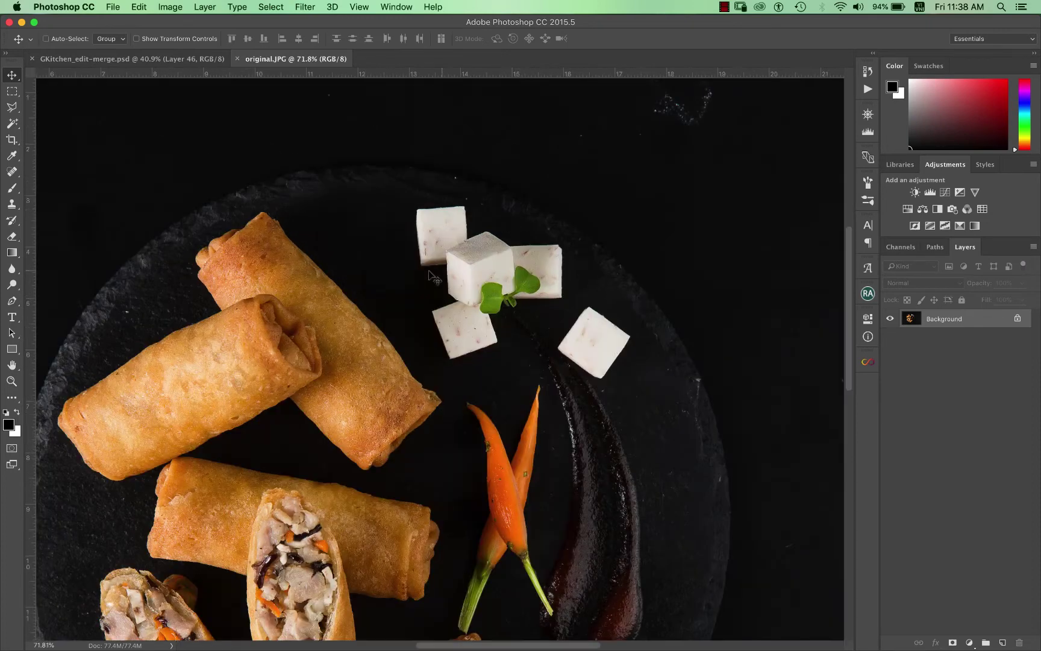
{"action": "key", "text": "super+space"}
{"action": "left_click_drag", "start_coordinate": [344, 162], "coordinate": [740, 483]}
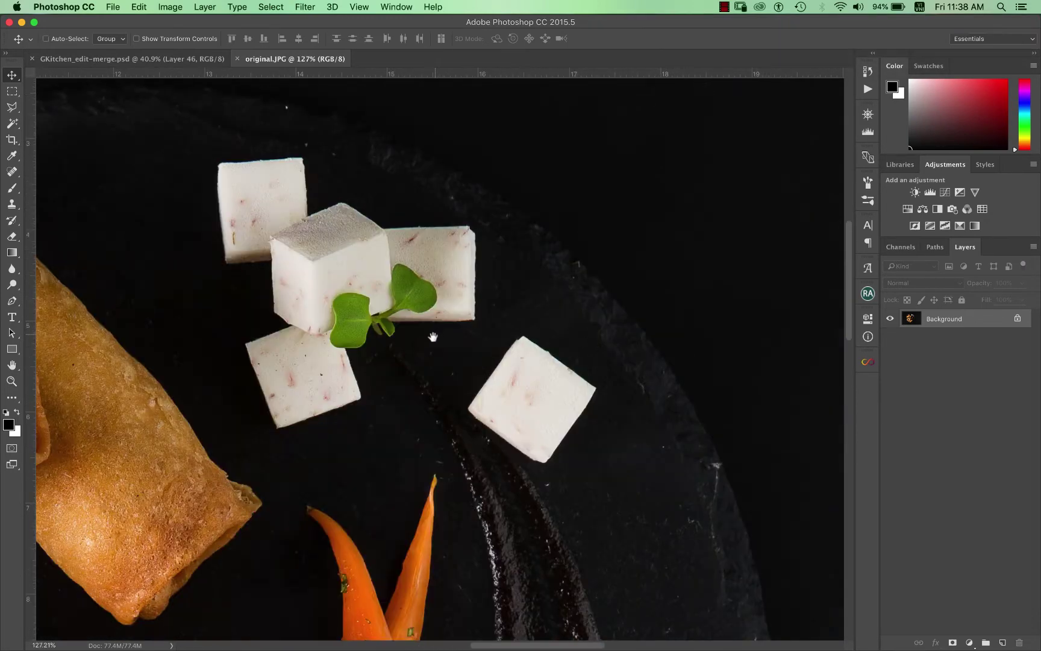
{"action": "left_click_drag", "start_coordinate": [433, 336], "coordinate": [507, 317]}
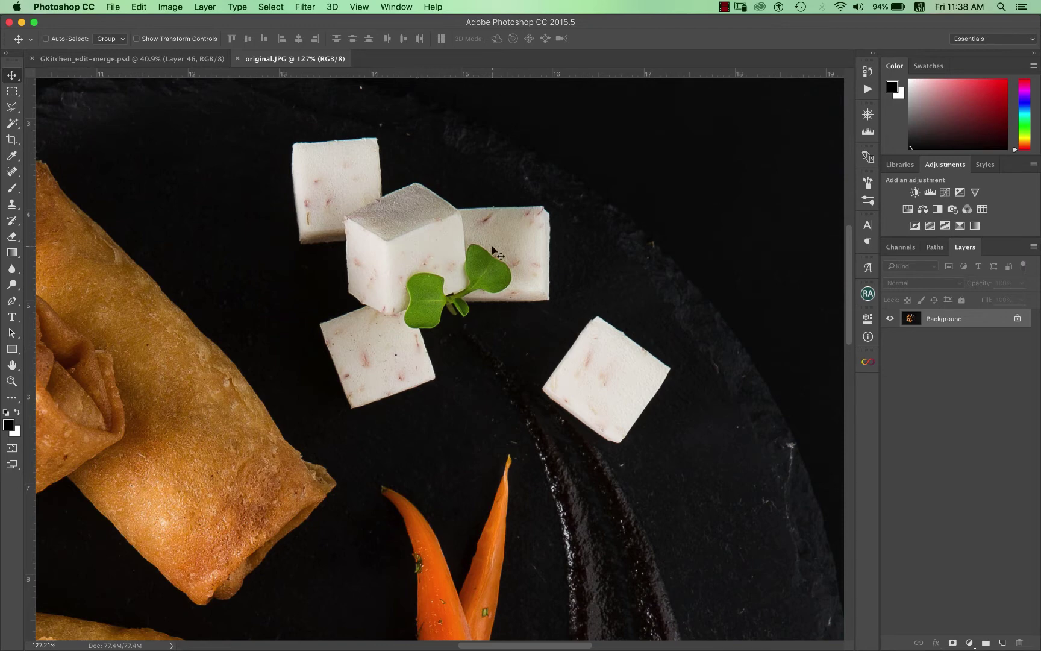
Fit the image, inspect the upper-middle of the plate up close, then fit it again.
{"action": "key", "text": "super+0"}
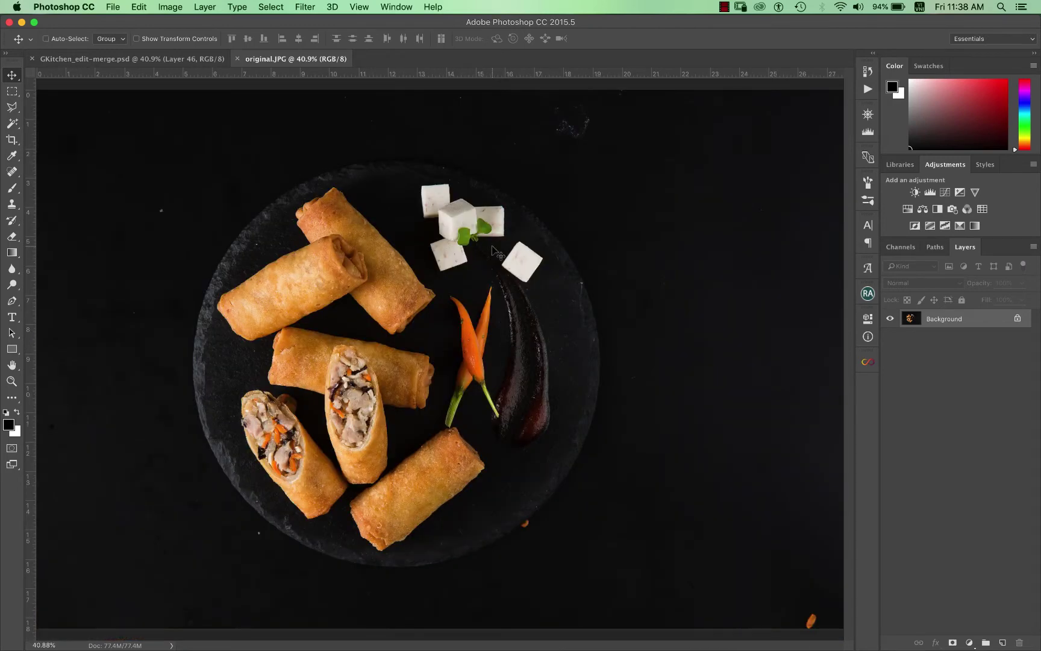
{"action": "left_click_drag", "start_coordinate": [263, 146], "coordinate": [653, 377]}
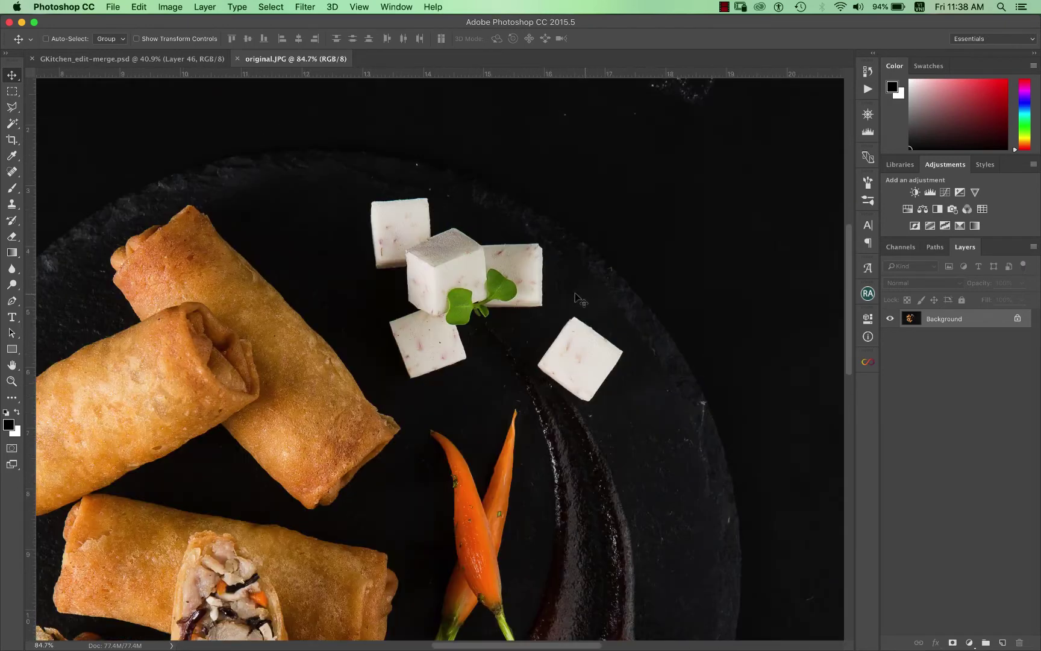
{"action": "scroll", "coordinate": [578, 298], "scroll_direction": "left", "scroll_amount": 5}
{"action": "scroll", "coordinate": [578, 298], "scroll_direction": "down", "scroll_amount": 4}
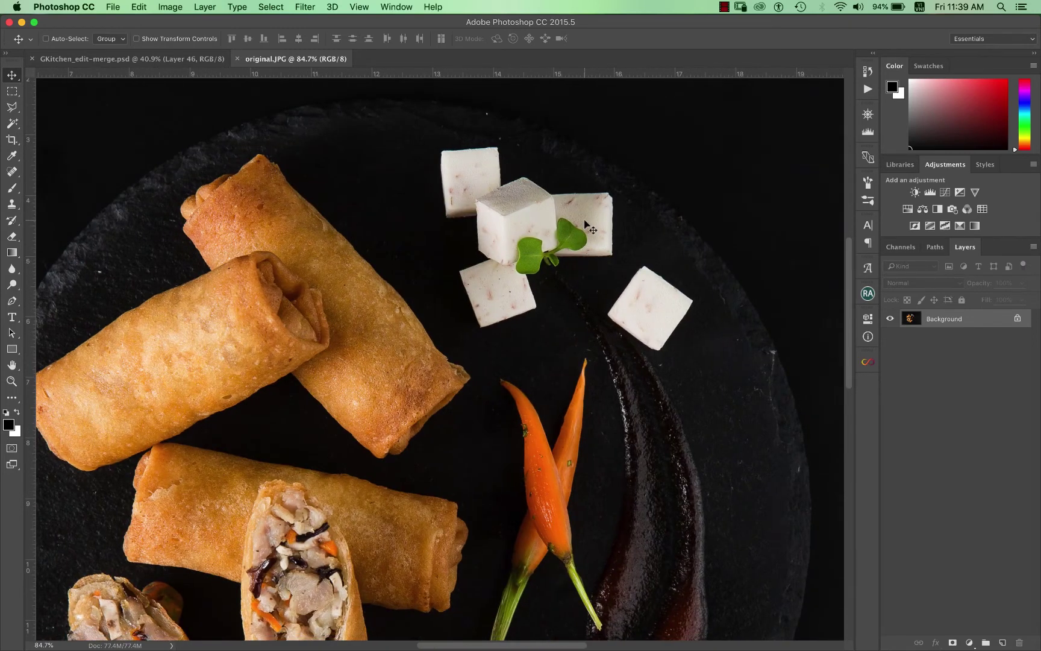
{"action": "key", "text": "super+0"}
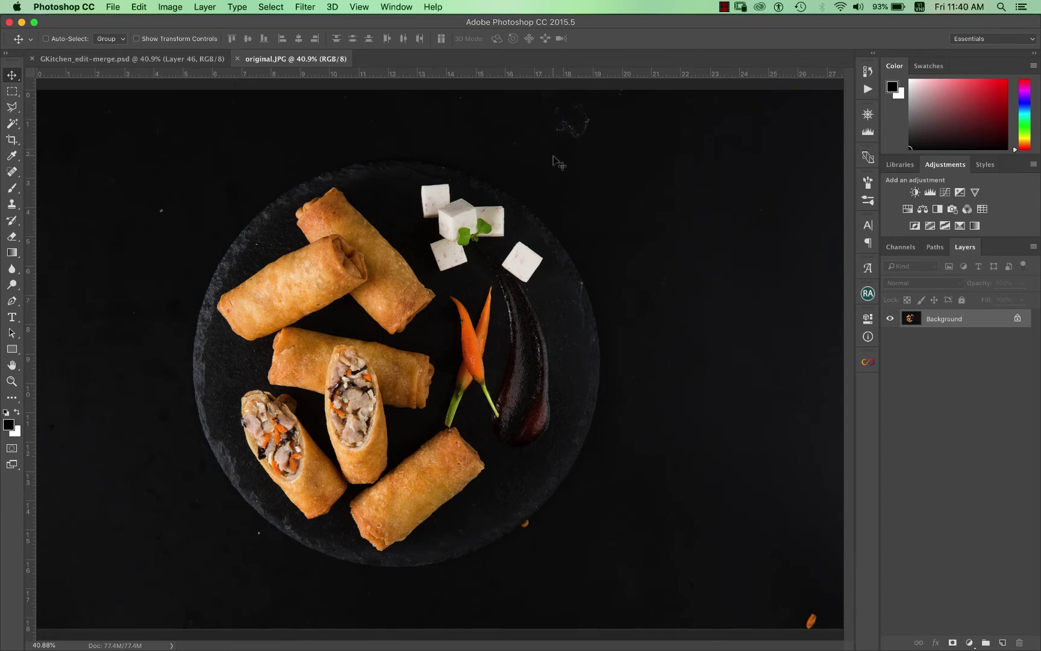
Zoom in on the retouched spring rolls in GKitchen_edit-merge.psd.
{"action": "left_click", "coordinate": [189, 60]}
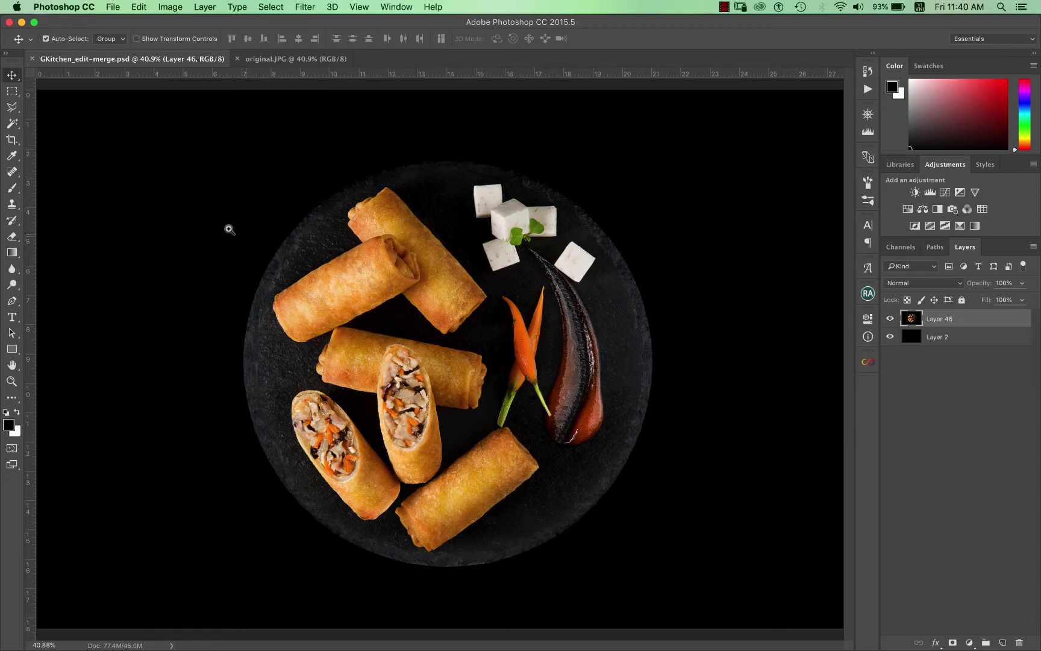
{"action": "left_click_drag", "start_coordinate": [247, 241], "coordinate": [689, 460]}
{"action": "scroll", "coordinate": [588, 302], "scroll_direction": "left", "scroll_amount": 2}
{"action": "scroll", "coordinate": [588, 301], "scroll_direction": "down", "scroll_amount": 3}
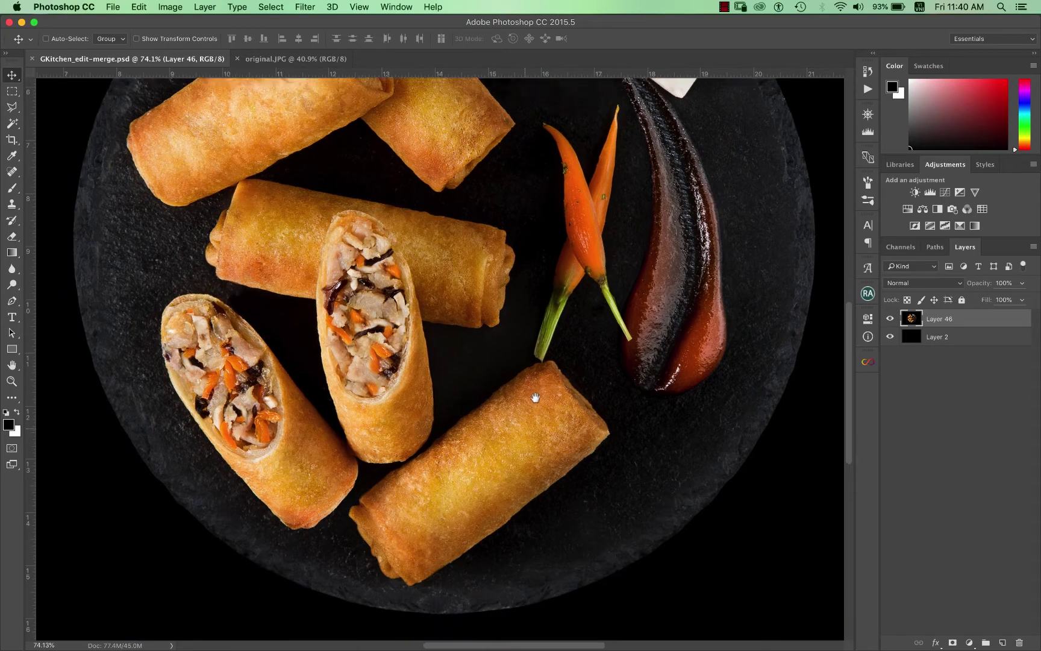
{"action": "scroll", "coordinate": [534, 395], "scroll_direction": "down", "scroll_amount": 2}
Compare against the cut spring rolls in original.JPG at close zoom.
{"action": "left_click", "coordinate": [288, 59]}
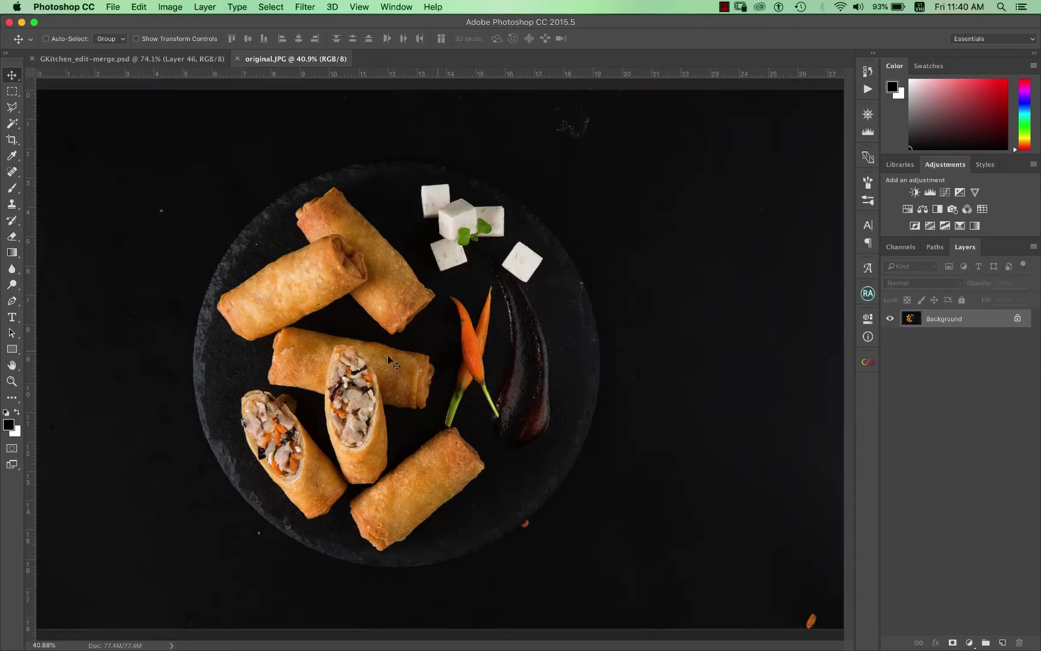
{"action": "left_click_drag", "start_coordinate": [181, 351], "coordinate": [488, 565]}
{"action": "left_click_drag", "start_coordinate": [409, 471], "coordinate": [455, 418]}
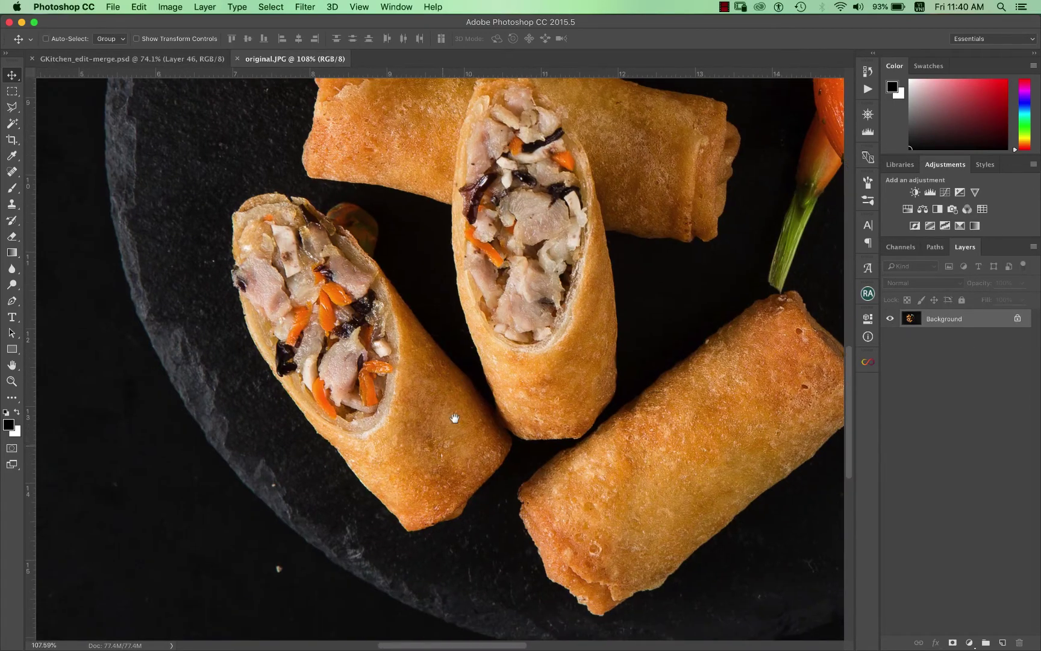
{"action": "scroll", "coordinate": [455, 418], "scroll_direction": "down", "scroll_amount": 6}
{"action": "scroll", "coordinate": [424, 348], "scroll_direction": "left", "scroll_amount": 3}
{"action": "scroll", "coordinate": [355, 310], "scroll_direction": "left", "scroll_amount": 6}
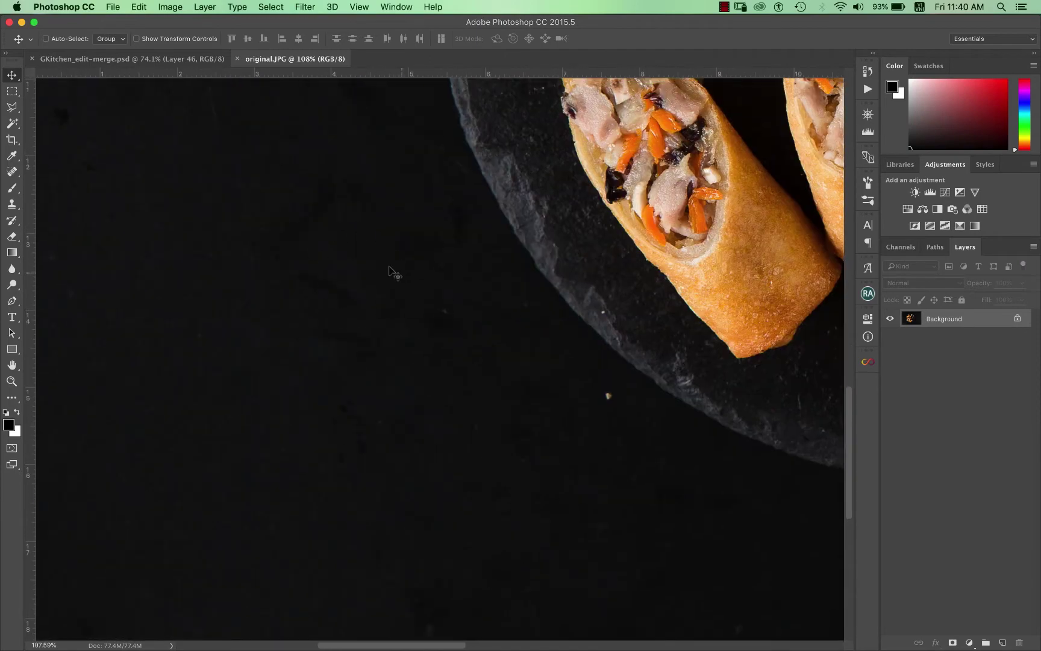
{"action": "scroll", "coordinate": [503, 229], "scroll_direction": "up", "scroll_amount": 5}
{"action": "scroll", "coordinate": [464, 223], "scroll_direction": "up", "scroll_amount": 5}
{"action": "scroll", "coordinate": [461, 223], "scroll_direction": "up", "scroll_amount": 5}
{"action": "scroll", "coordinate": [461, 223], "scroll_direction": "right", "scroll_amount": 1}
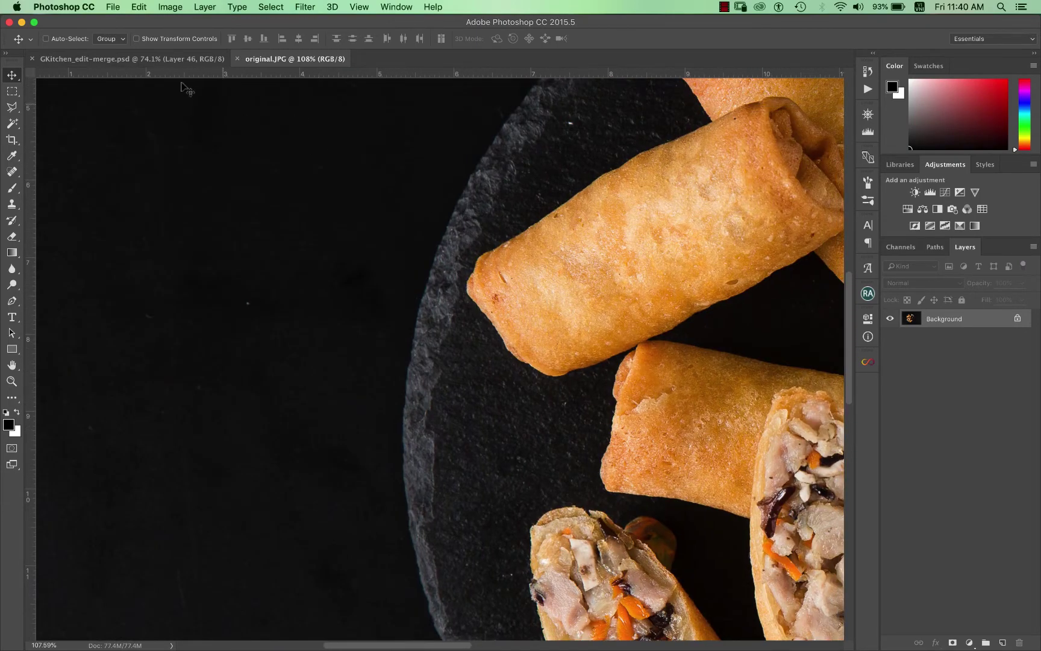
Return to the edited merge document and fit the whole plate on screen.
{"action": "left_click", "coordinate": [176, 61]}
{"action": "mouse_move", "coordinate": [768, 419]}
{"action": "left_mouse_down"}
{"action": "mouse_move", "coordinate": [486, 461]}
{"action": "mouse_move", "coordinate": [684, 324]}
{"action": "left_mouse_up"}
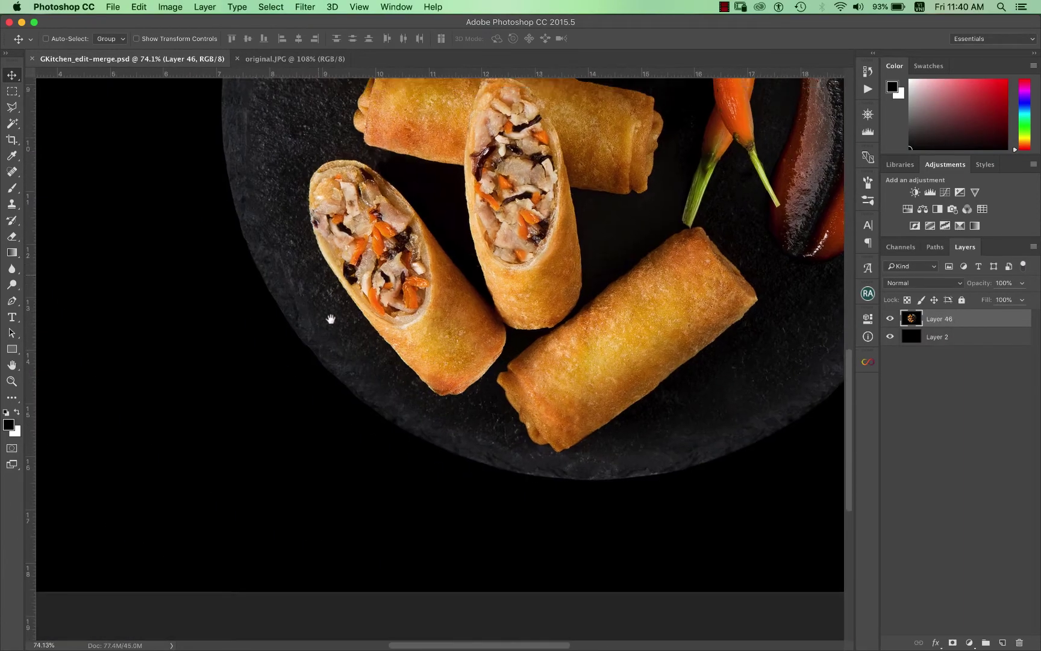
{"action": "scroll", "coordinate": [332, 318], "scroll_direction": "up", "scroll_amount": 5}
{"action": "scroll", "coordinate": [339, 300], "scroll_direction": "up", "scroll_amount": 3}
{"action": "key", "text": "ctrl+0"}
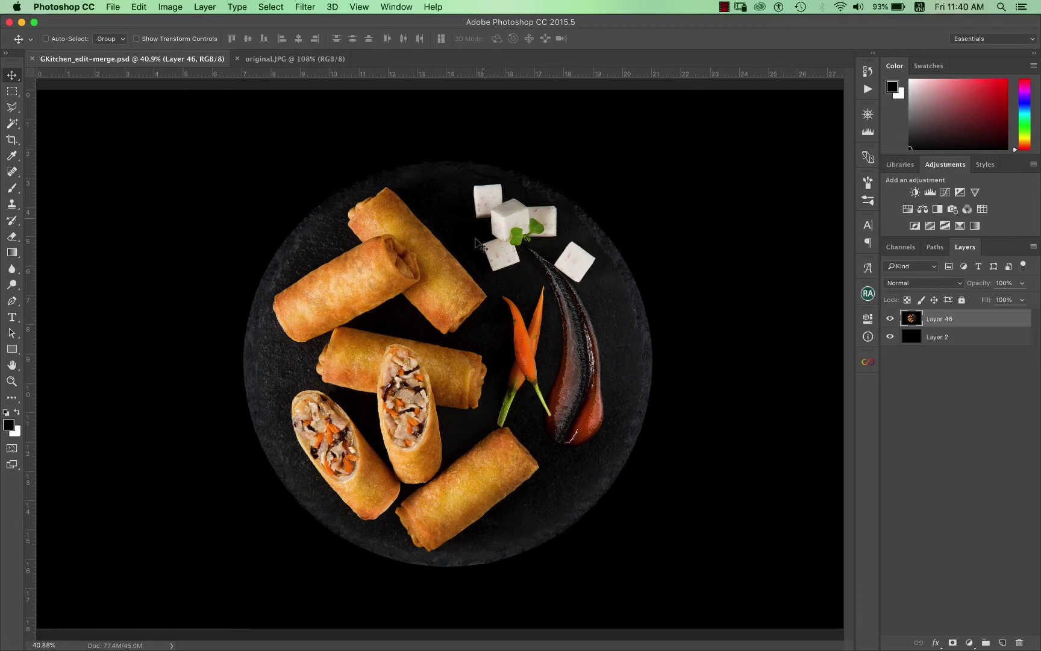
{"action": "left_click", "coordinate": [297, 640]}
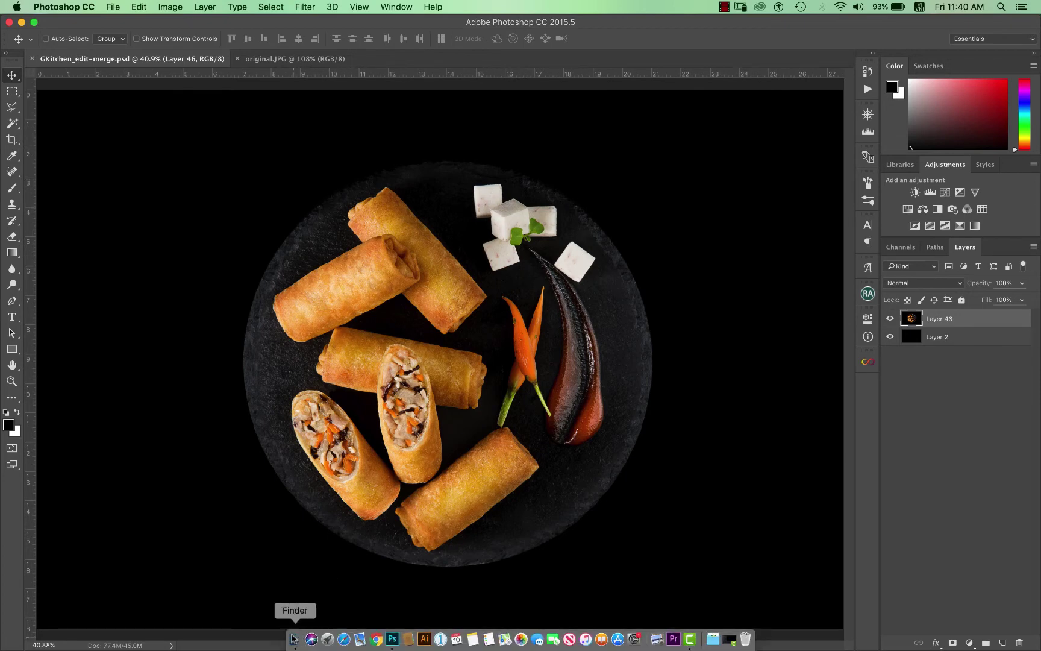
{"action": "left_click", "coordinate": [781, 267]}
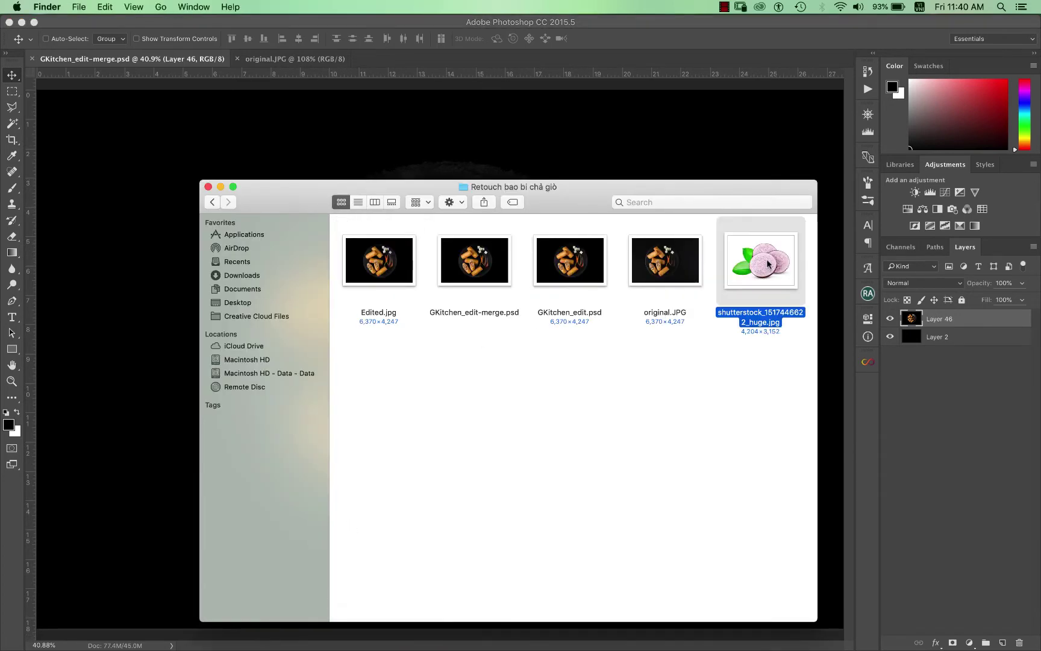
{"action": "left_click_drag", "start_coordinate": [767, 263], "coordinate": [534, 60]}
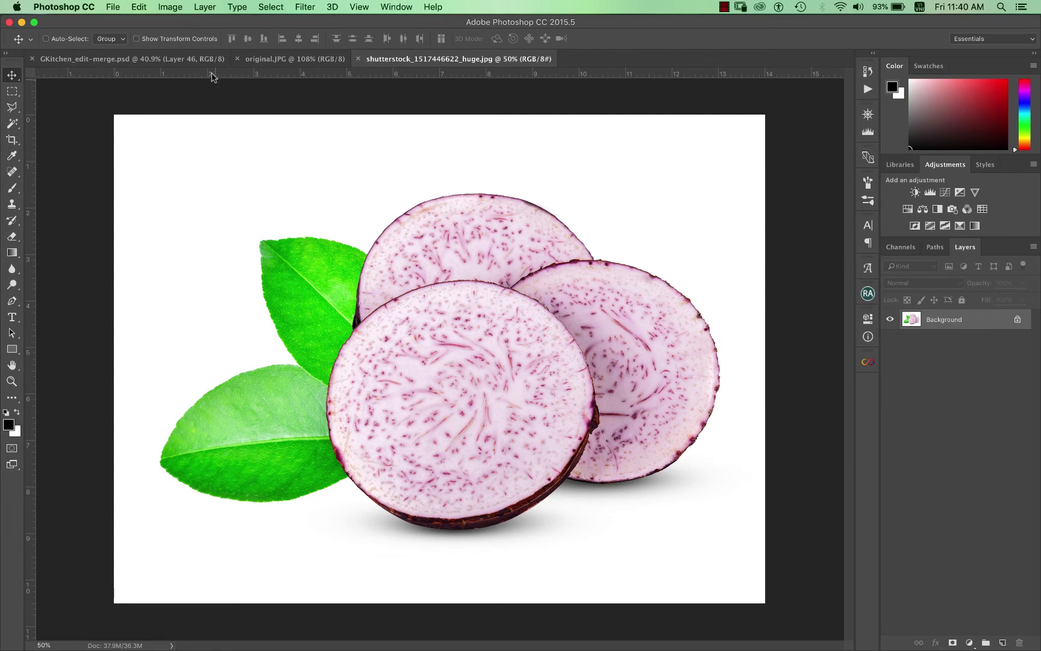
Cycle back to GKitchen_edit-merge.psd, zoom in on the taro cubes, then fit the plate.
{"action": "key", "text": "ctrl+shift+Tab"}
{"action": "key", "text": "ctrl+shift+Tab"}
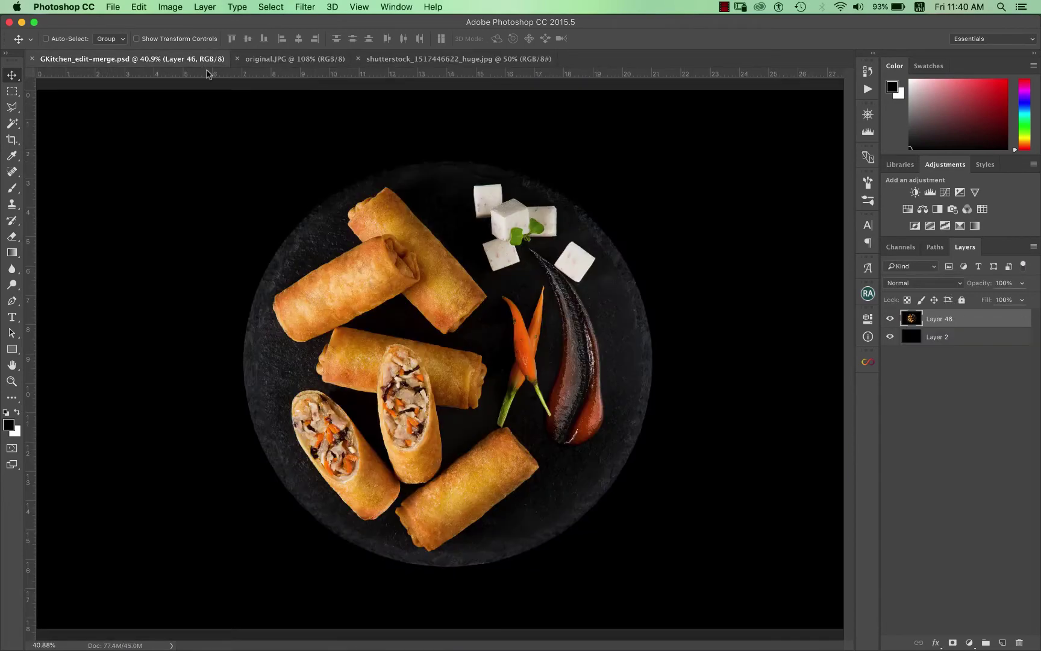
{"action": "left_click_drag", "start_coordinate": [329, 158], "coordinate": [668, 364]}
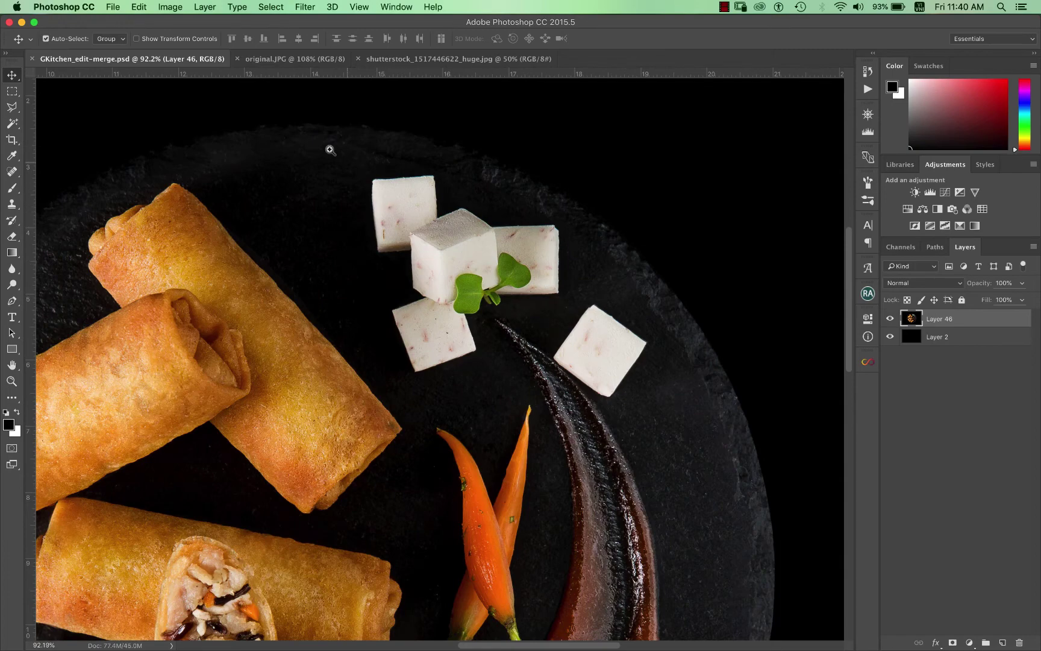
{"action": "left_click_drag", "start_coordinate": [330, 150], "coordinate": [669, 425]}
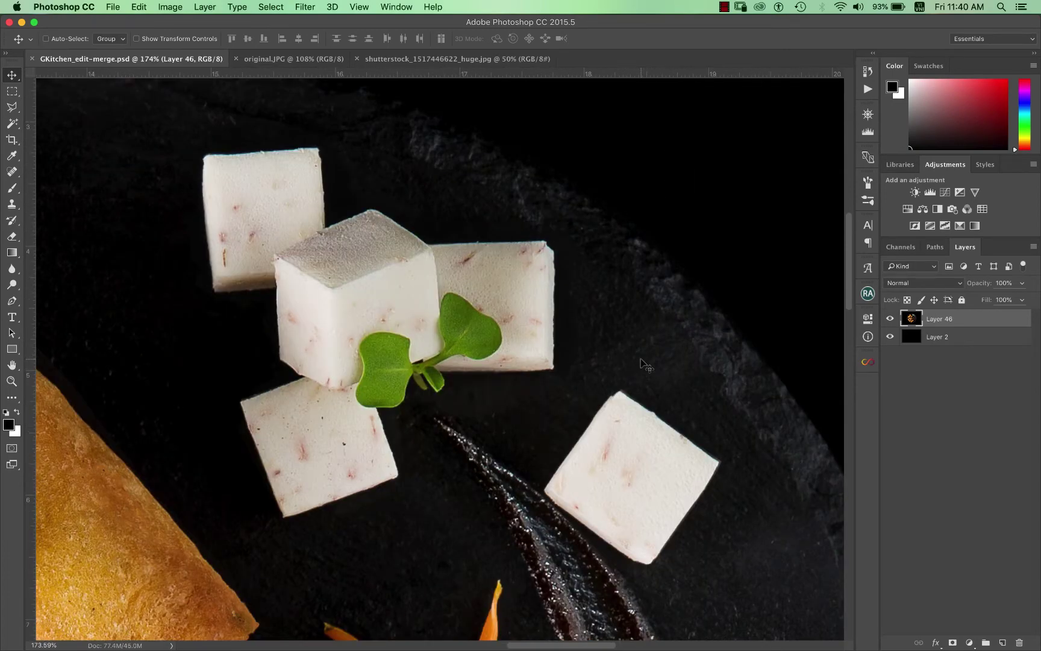
{"action": "key", "text": "ctrl+0"}
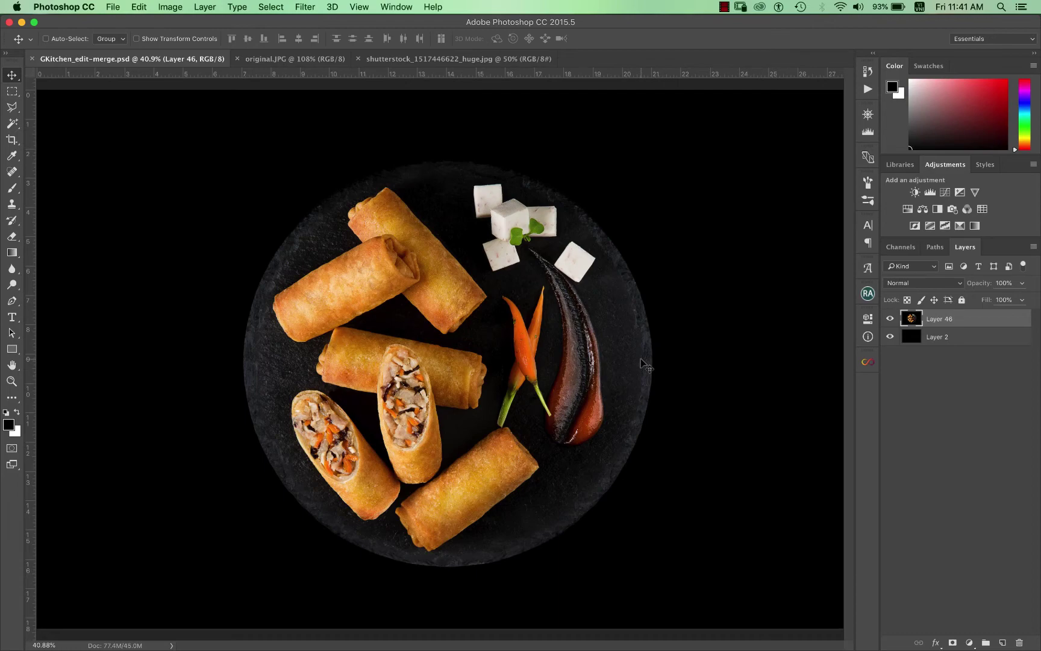
Zoom to 200% and pan across to the taro cubes and sprout.
{"action": "key", "text": "ctrl+plus"}
{"action": "key", "text": "ctrl+plus"}
{"action": "key", "text": "ctrl+plus"}
{"action": "key", "text": "ctrl+plus"}
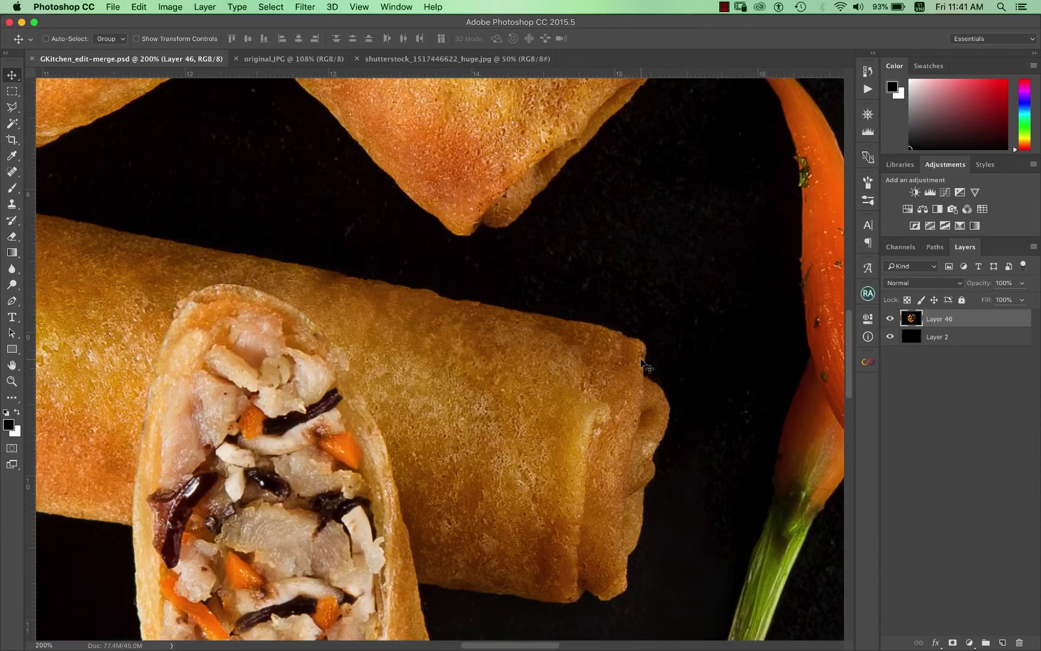
{"action": "scroll", "coordinate": [595, 179], "scroll_direction": "up", "scroll_amount": 6}
{"action": "scroll", "coordinate": [595, 179], "scroll_direction": "right", "scroll_amount": 2}
{"action": "scroll", "coordinate": [540, 214], "scroll_direction": "up", "scroll_amount": 4}
{"action": "scroll", "coordinate": [539, 214], "scroll_direction": "right", "scroll_amount": 2}
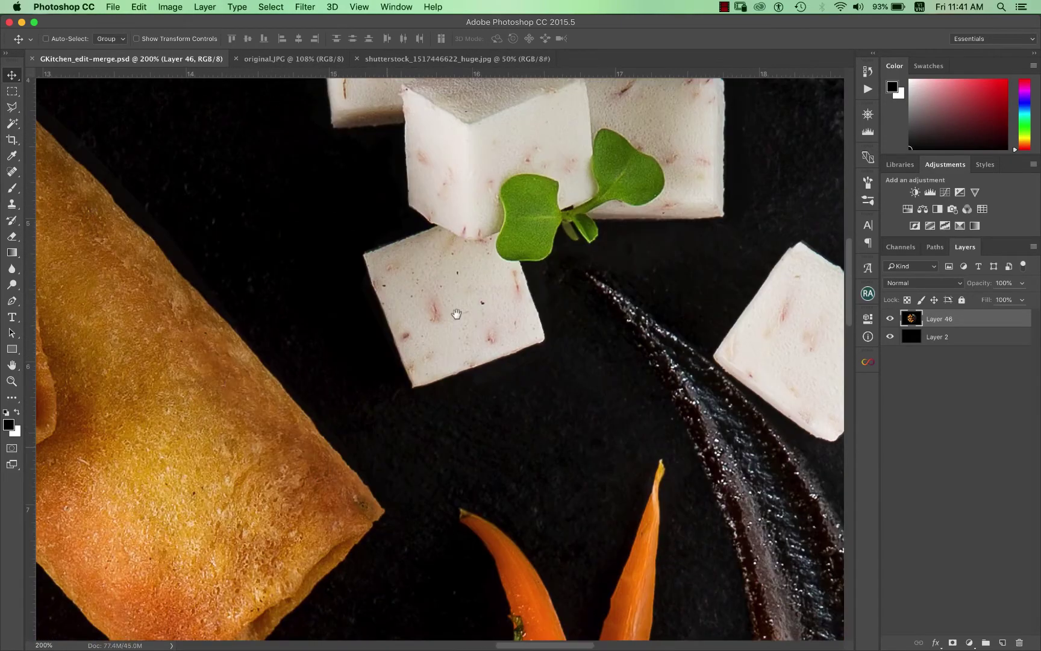
{"action": "left_click", "coordinate": [510, 297], "text": "ctrl+alt"}
{"action": "scroll", "coordinate": [536, 285], "scroll_direction": "up", "scroll_amount": 2}
{"action": "scroll", "coordinate": [537, 285], "scroll_direction": "right", "scroll_amount": 1}
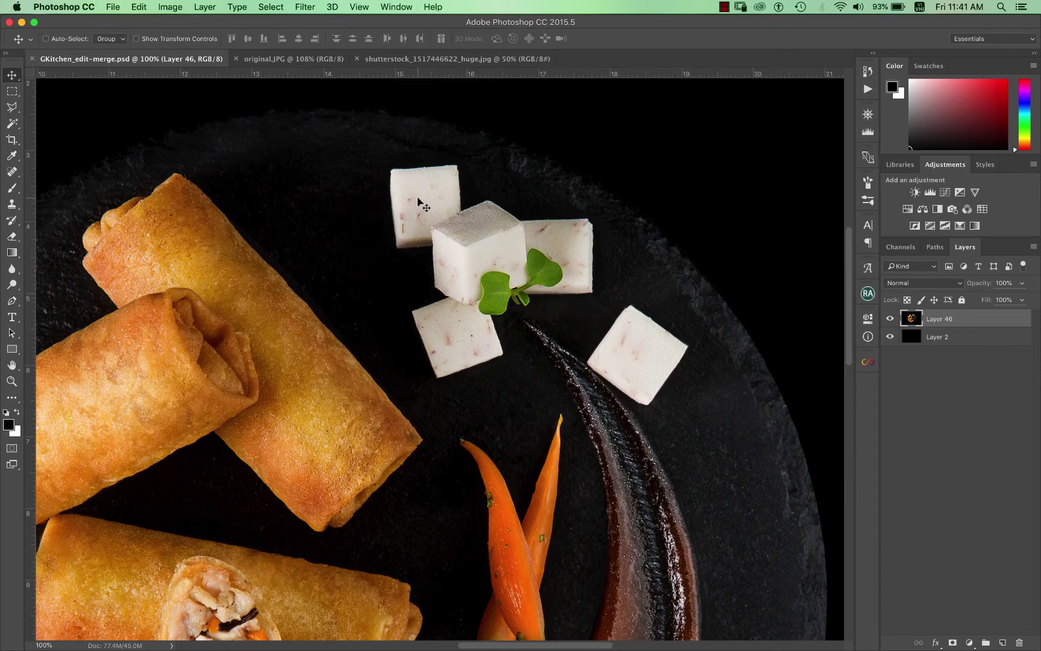
{"action": "key", "text": "super+space"}
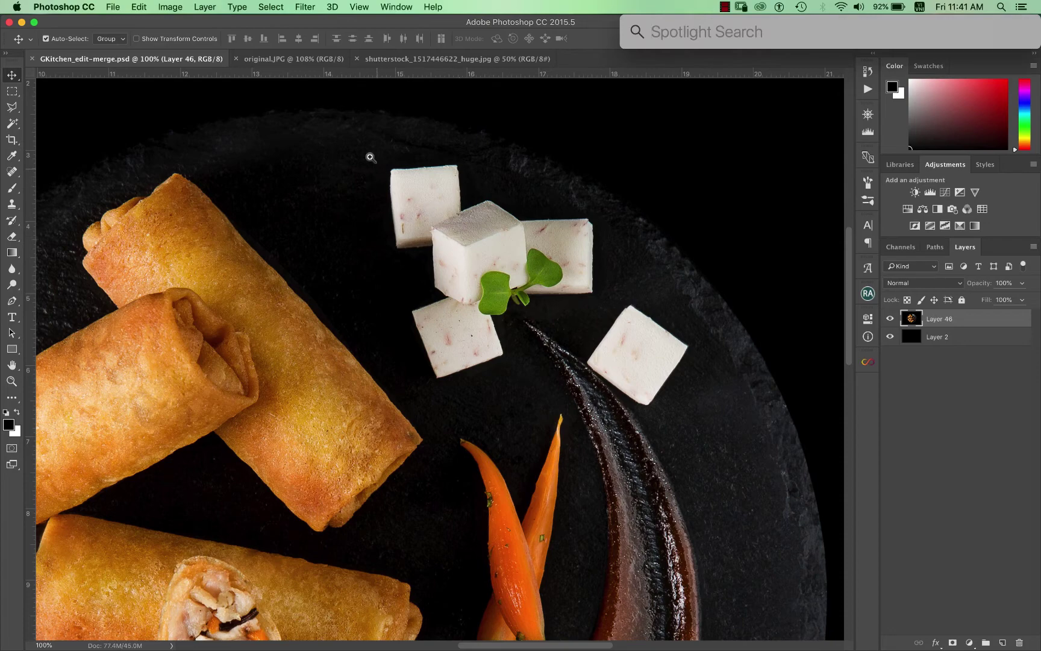
Zoom in close on the green sprout atop the taro cubes, centring it for tracing with the Pen tool.
{"action": "left_click_drag", "start_coordinate": [371, 157], "coordinate": [746, 422]}
{"action": "left_click", "coordinate": [428, 354], "text": "alt+super"}
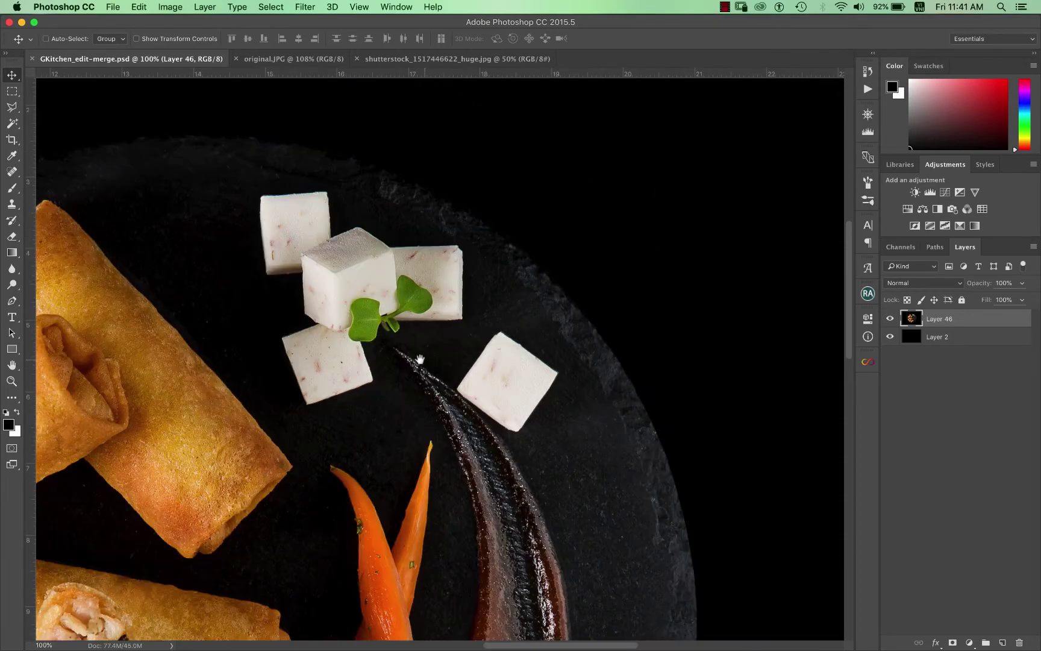
{"action": "left_click_drag", "start_coordinate": [414, 360], "coordinate": [546, 365]}
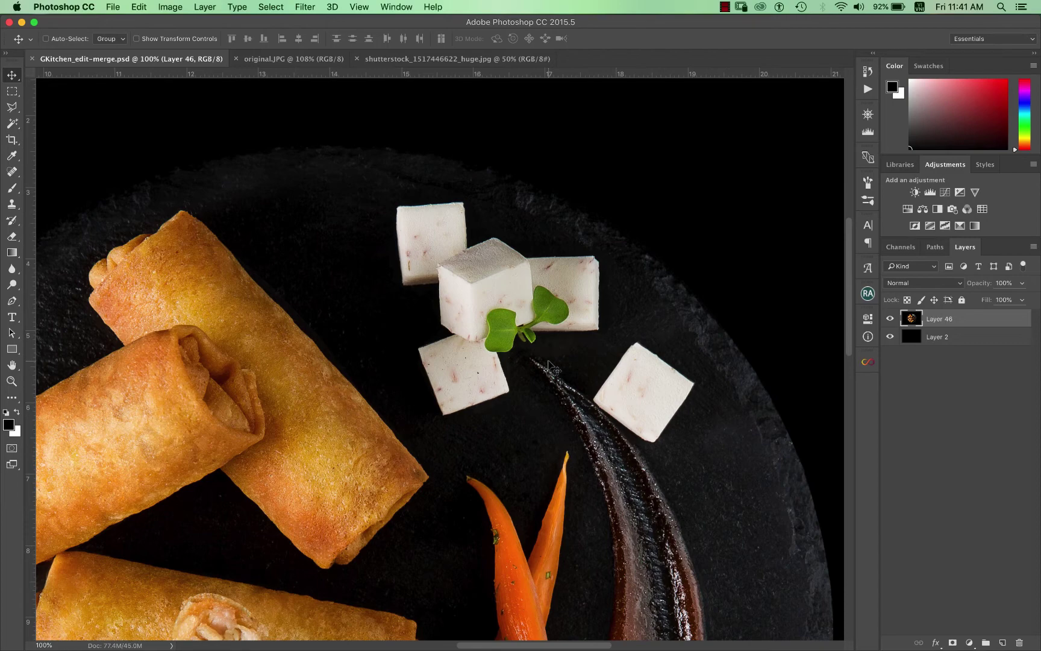
{"action": "key", "text": "super+space"}
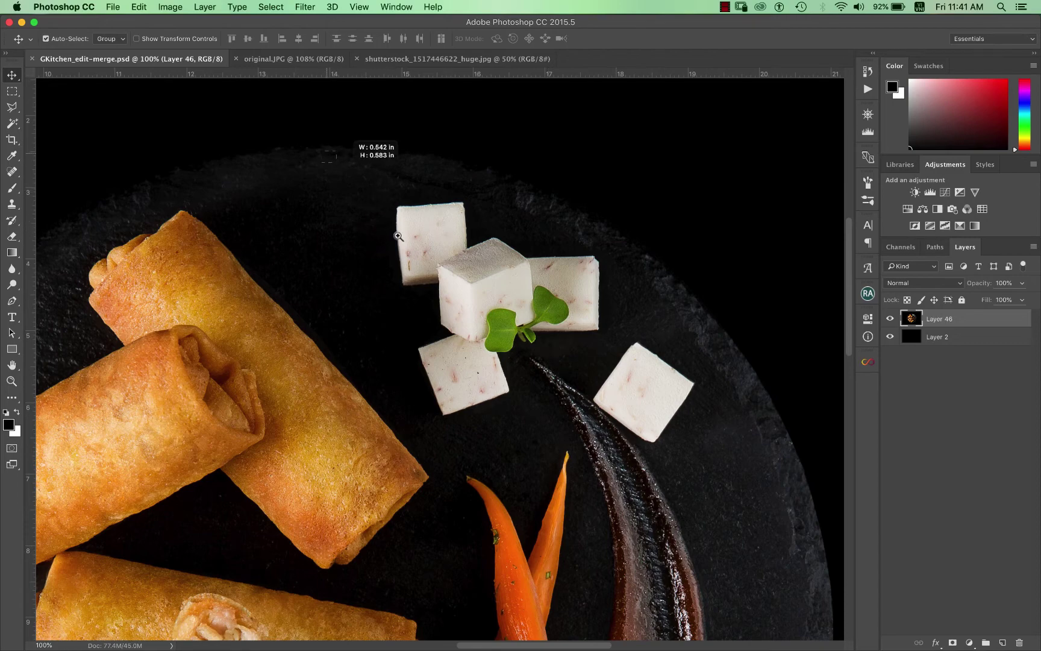
{"action": "left_click_drag", "start_coordinate": [398, 236], "coordinate": [790, 528]}
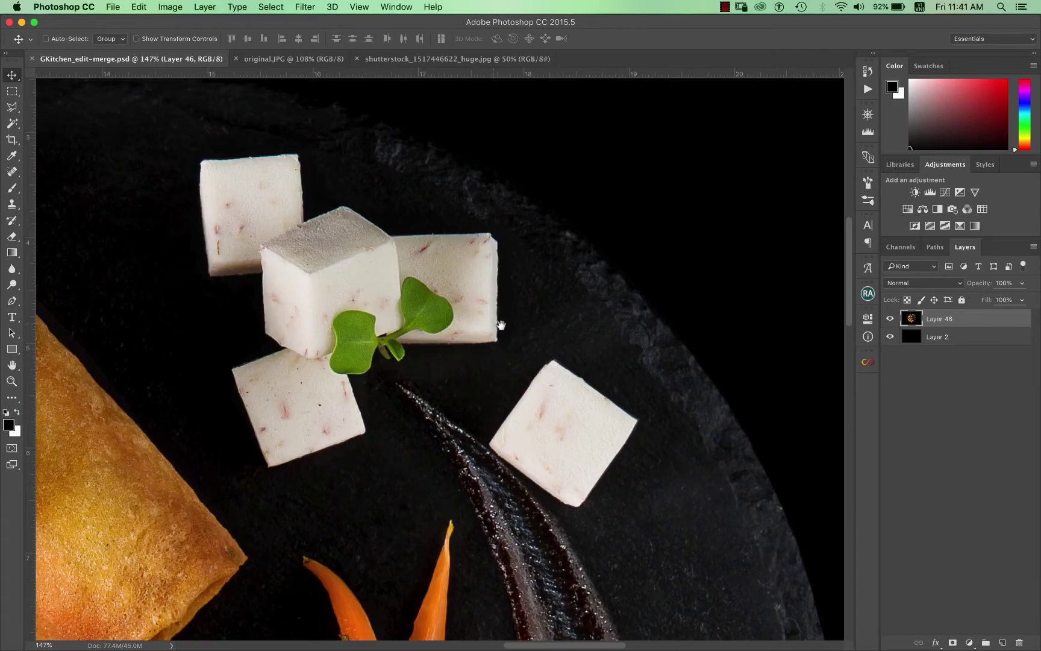
{"action": "left_click_drag", "start_coordinate": [501, 326], "coordinate": [542, 340]}
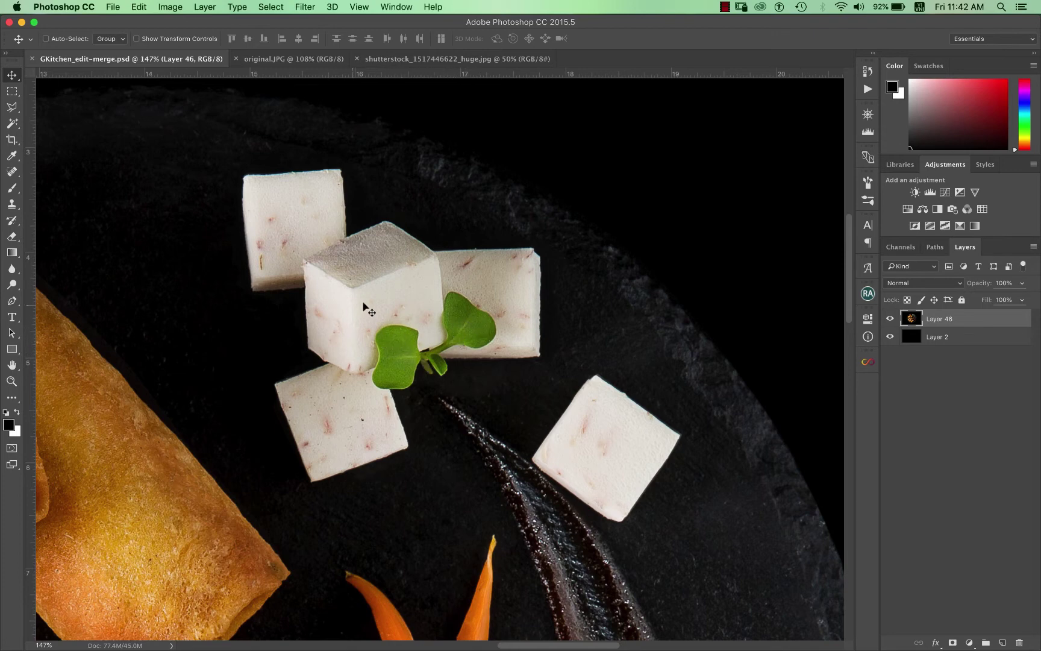
{"action": "left_click_drag", "start_coordinate": [286, 245], "coordinate": [621, 449]}
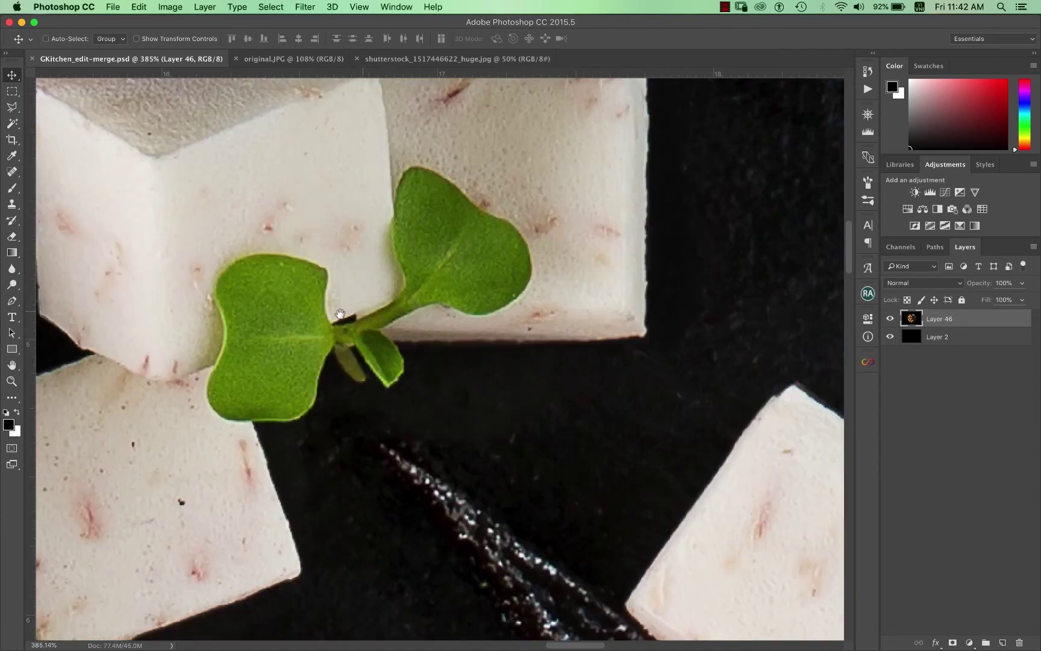
{"action": "left_click_drag", "start_coordinate": [340, 313], "coordinate": [415, 328]}
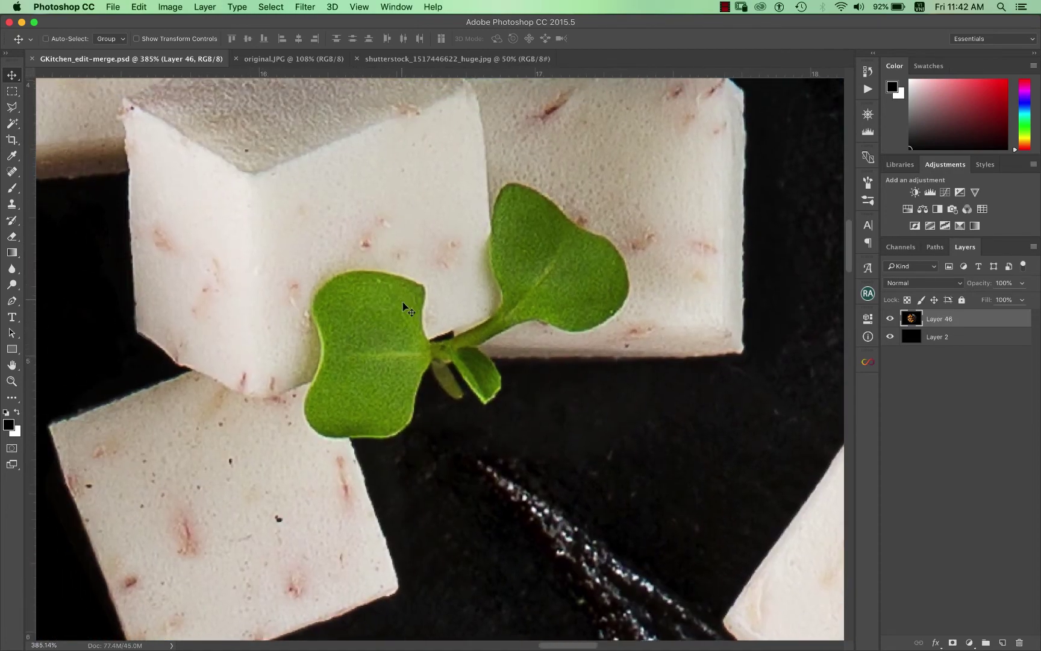
{"action": "key", "text": "p"}
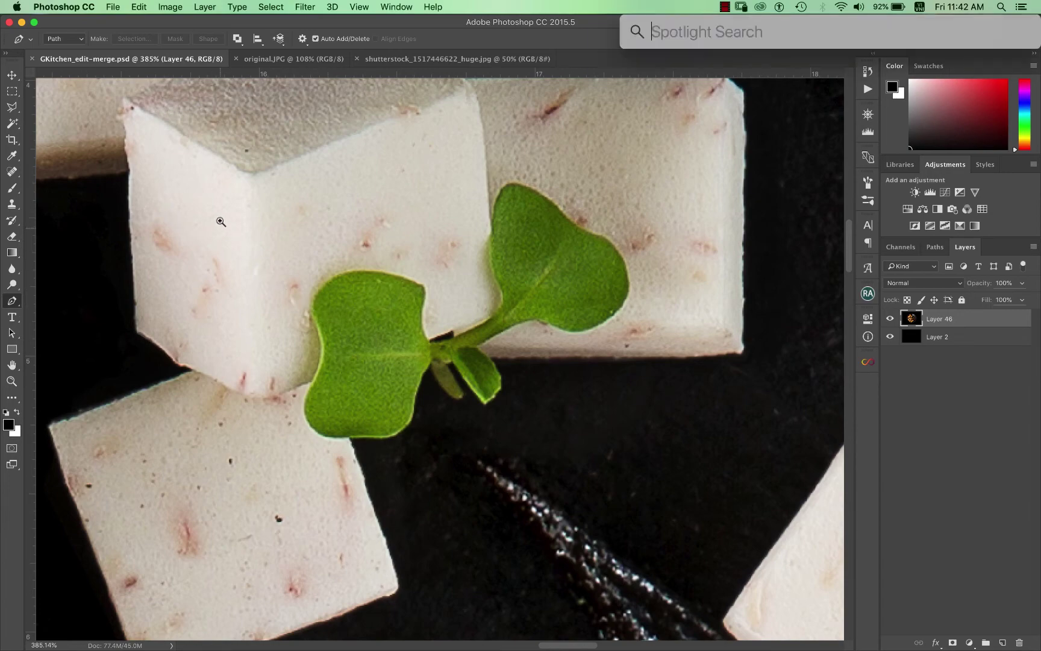
Zoom tight on the left leaf and start the path with curved anchors along its edge.
{"action": "left_click_drag", "start_coordinate": [331, 318], "coordinate": [558, 407]}
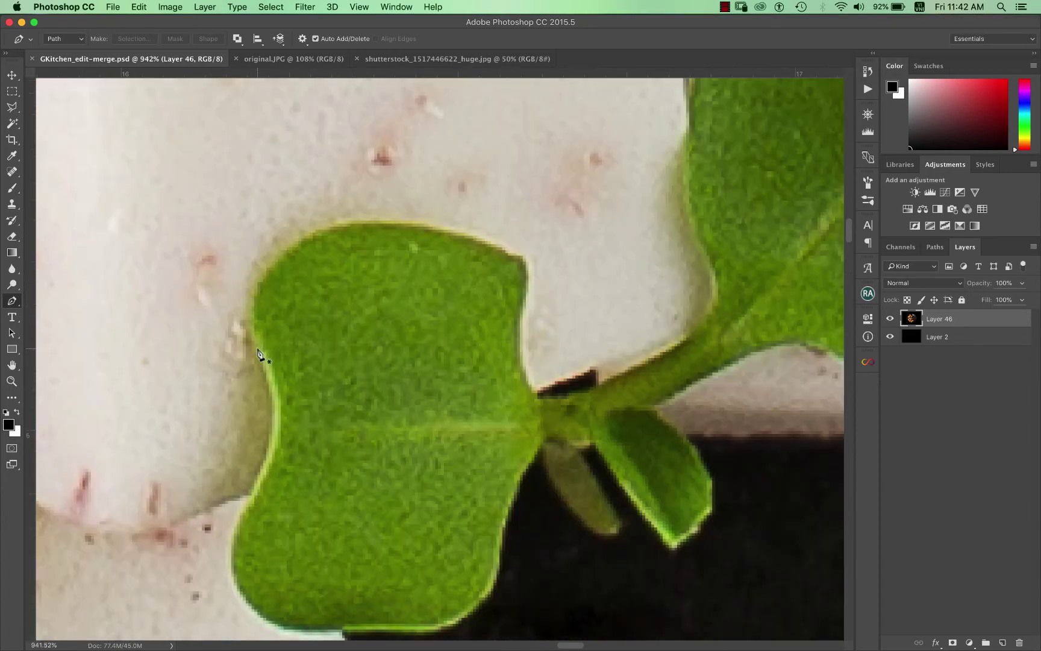
{"action": "scroll", "coordinate": [277, 307], "scroll_direction": "up", "scroll_amount": 2}
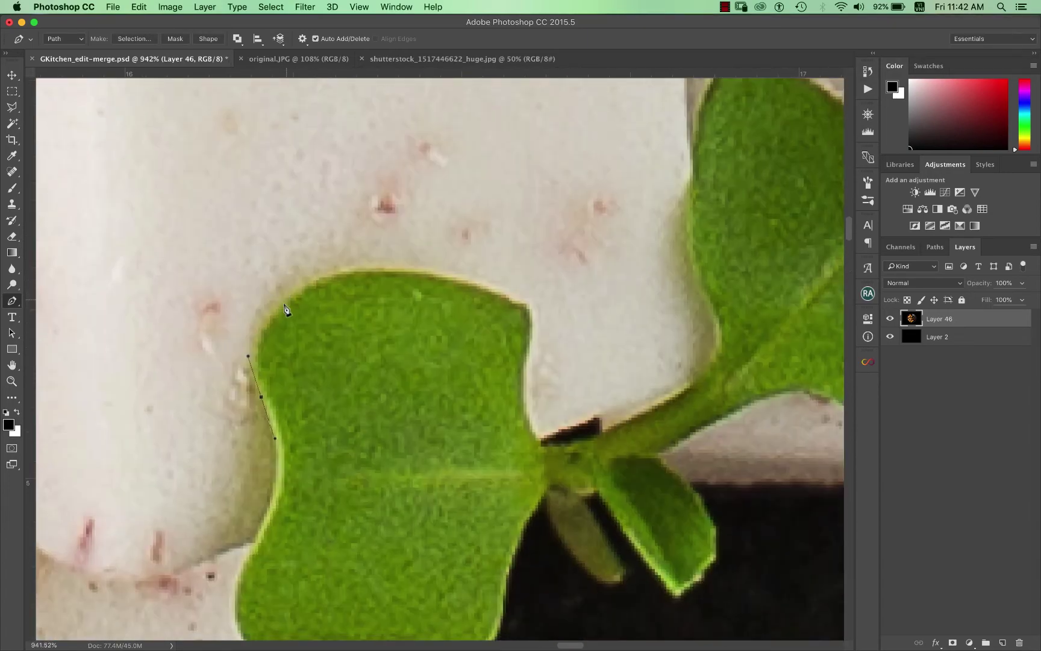
{"action": "left_click_drag", "start_coordinate": [279, 307], "coordinate": [306, 285]}
{"action": "scroll", "coordinate": [369, 276], "scroll_direction": "right", "scroll_amount": 2}
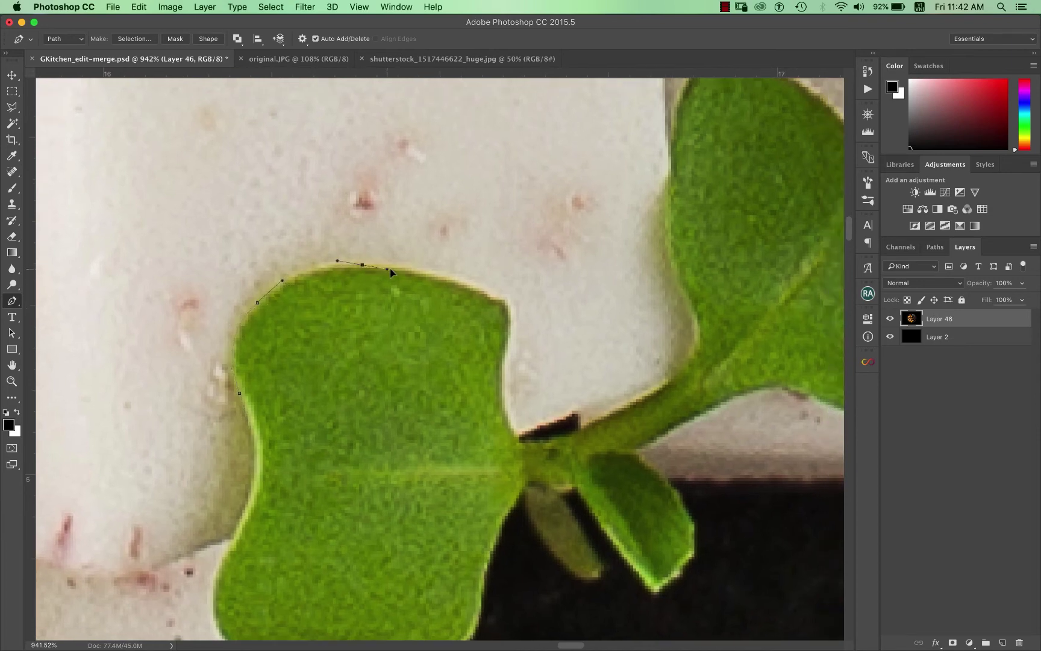
{"action": "mouse_move", "coordinate": [390, 269]}
{"action": "left_mouse_down"}
{"action": "mouse_move", "coordinate": [430, 265]}
{"action": "mouse_move", "coordinate": [432, 300]}
{"action": "left_mouse_up"}
{"action": "scroll", "coordinate": [424, 267], "scroll_direction": "right", "scroll_amount": 3}
{"action": "scroll", "coordinate": [425, 267], "scroll_direction": "down", "scroll_amount": 2}
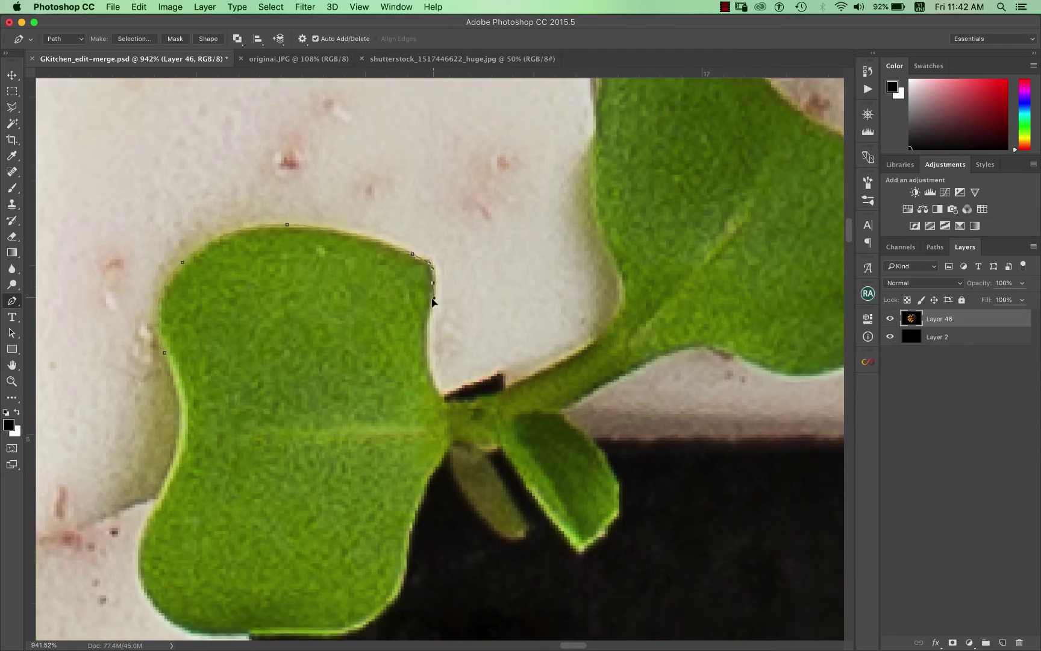
{"action": "left_click_drag", "start_coordinate": [424, 342], "coordinate": [426, 356]}
{"action": "left_click_drag", "start_coordinate": [442, 402], "coordinate": [443, 401]}
{"action": "scroll", "coordinate": [563, 391], "scroll_direction": "up", "scroll_amount": 1}
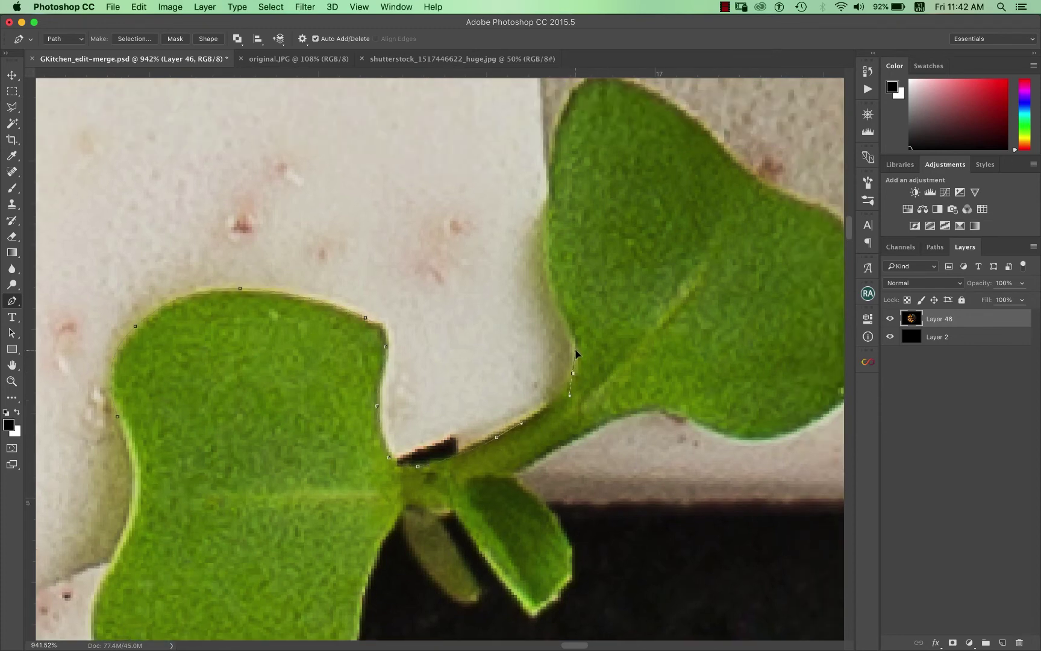
{"action": "scroll", "coordinate": [558, 340], "scroll_direction": "up", "scroll_amount": 2}
{"action": "scroll", "coordinate": [558, 340], "scroll_direction": "up", "scroll_amount": 4}
{"action": "scroll", "coordinate": [549, 325], "scroll_direction": "up", "scroll_amount": 1}
Continue the path with anchors along the leaf's top edge.
{"action": "left_click", "coordinate": [555, 301]}
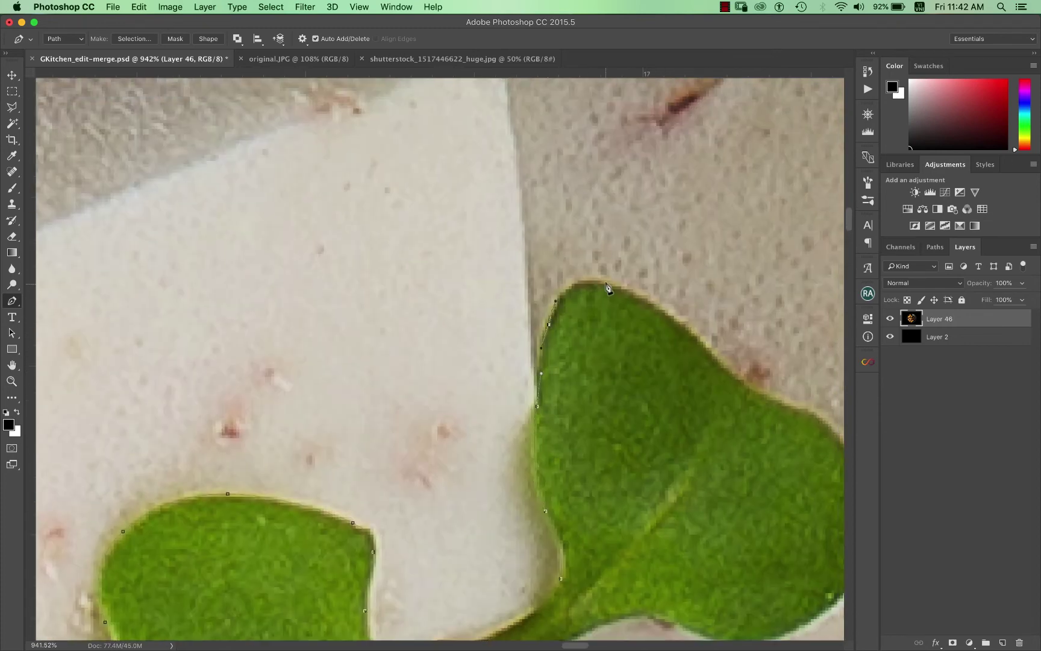
{"action": "mouse_move", "coordinate": [601, 283]}
{"action": "left_mouse_down"}
{"action": "mouse_move", "coordinate": [634, 294]}
{"action": "mouse_move", "coordinate": [601, 284]}
{"action": "mouse_move", "coordinate": [592, 363]}
{"action": "mouse_move", "coordinate": [548, 339]}
{"action": "left_mouse_up"}
{"action": "scroll", "coordinate": [603, 277], "scroll_direction": "right", "scroll_amount": 5}
{"action": "scroll", "coordinate": [602, 277], "scroll_direction": "down", "scroll_amount": 3}
{"action": "left_click", "coordinate": [612, 291]}
{"action": "scroll", "coordinate": [612, 291], "scroll_direction": "right", "scroll_amount": 3}
{"action": "scroll", "coordinate": [612, 291], "scroll_direction": "down", "scroll_amount": 1}
{"action": "scroll", "coordinate": [620, 307], "scroll_direction": "down", "scroll_amount": 4}
{"action": "scroll", "coordinate": [581, 349], "scroll_direction": "left", "scroll_amount": 2}
{"action": "scroll", "coordinate": [530, 322], "scroll_direction": "left", "scroll_amount": 1}
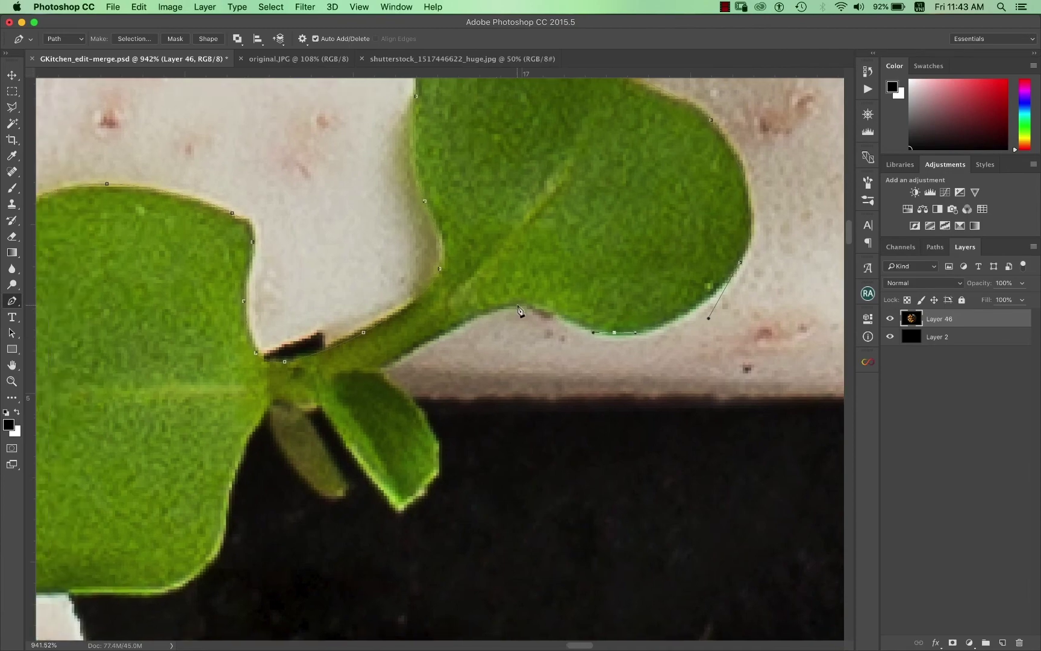
Add anchors down the stem and around the small lower leaf.
{"action": "left_click", "coordinate": [518, 308]}
{"action": "left_click", "coordinate": [431, 341]}
{"action": "left_click", "coordinate": [375, 370]}
{"action": "scroll", "coordinate": [375, 371], "scroll_direction": "down", "scroll_amount": 4}
{"action": "left_click", "coordinate": [496, 360]}
{"action": "left_click", "coordinate": [391, 305]}
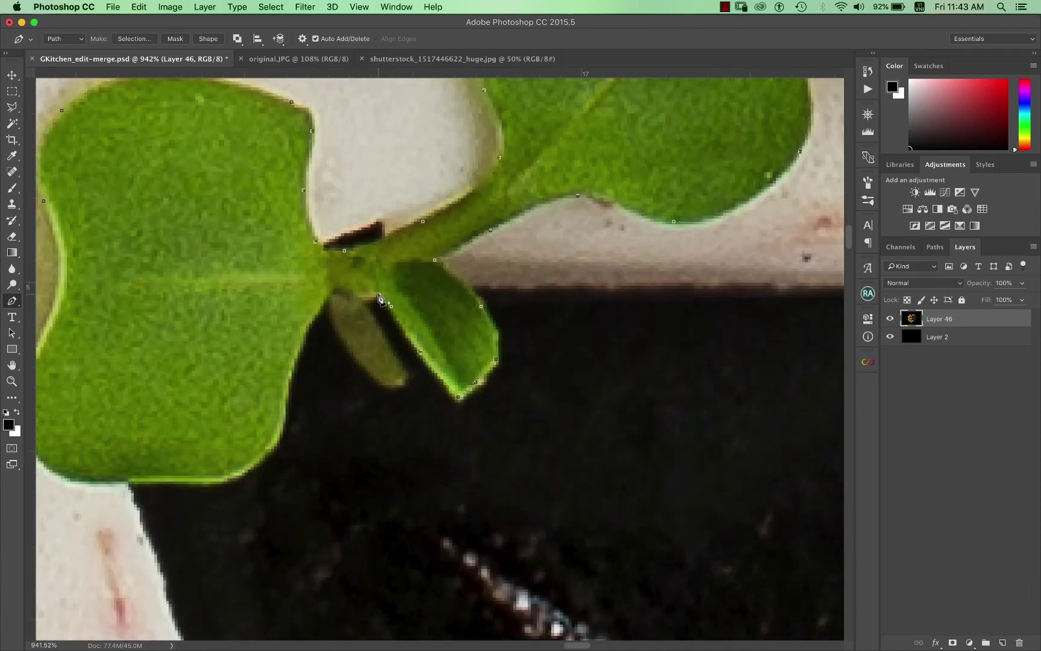
{"action": "left_click", "coordinate": [397, 384]}
{"action": "left_click", "coordinate": [361, 364]}
{"action": "left_click", "coordinate": [335, 320]}
{"action": "scroll", "coordinate": [335, 320], "scroll_direction": "left", "scroll_amount": 5}
{"action": "scroll", "coordinate": [335, 320], "scroll_direction": "down", "scroll_amount": 2}
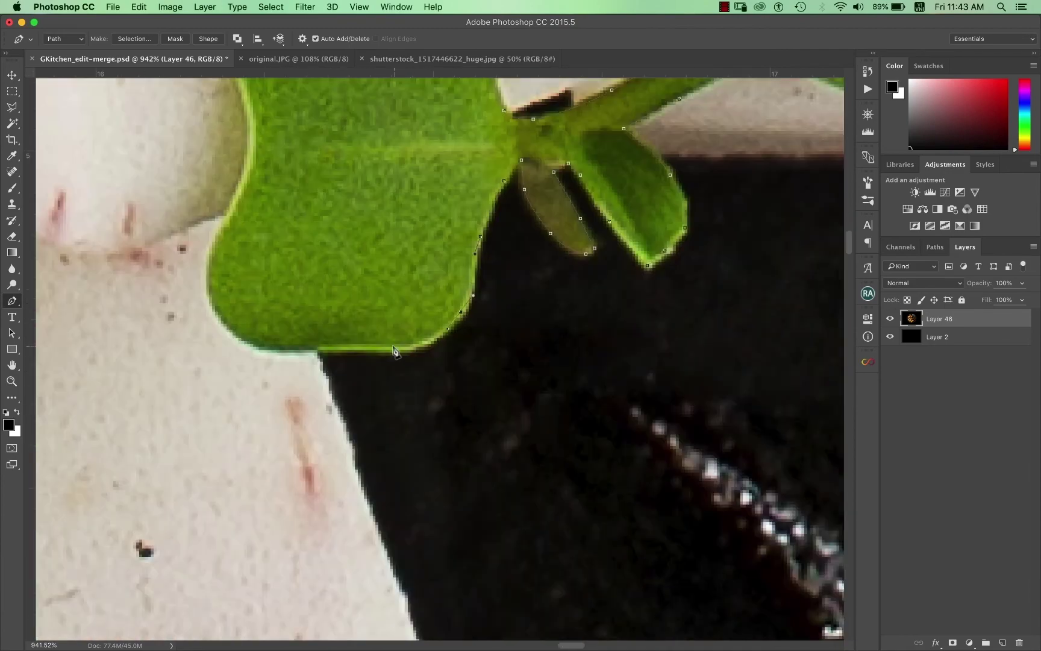
Trace the left leaf's bottom edge, close the path at its start anchor, and zoom out.
{"action": "left_click", "coordinate": [386, 361]}
{"action": "scroll", "coordinate": [375, 364], "scroll_direction": "up", "scroll_amount": 3}
{"action": "left_click", "coordinate": [344, 361]}
{"action": "scroll", "coordinate": [361, 337], "scroll_direction": "up", "scroll_amount": 3}
{"action": "scroll", "coordinate": [430, 302], "scroll_direction": "up", "scroll_amount": 3}
{"action": "left_click_drag", "start_coordinate": [418, 280], "coordinate": [413, 261]}
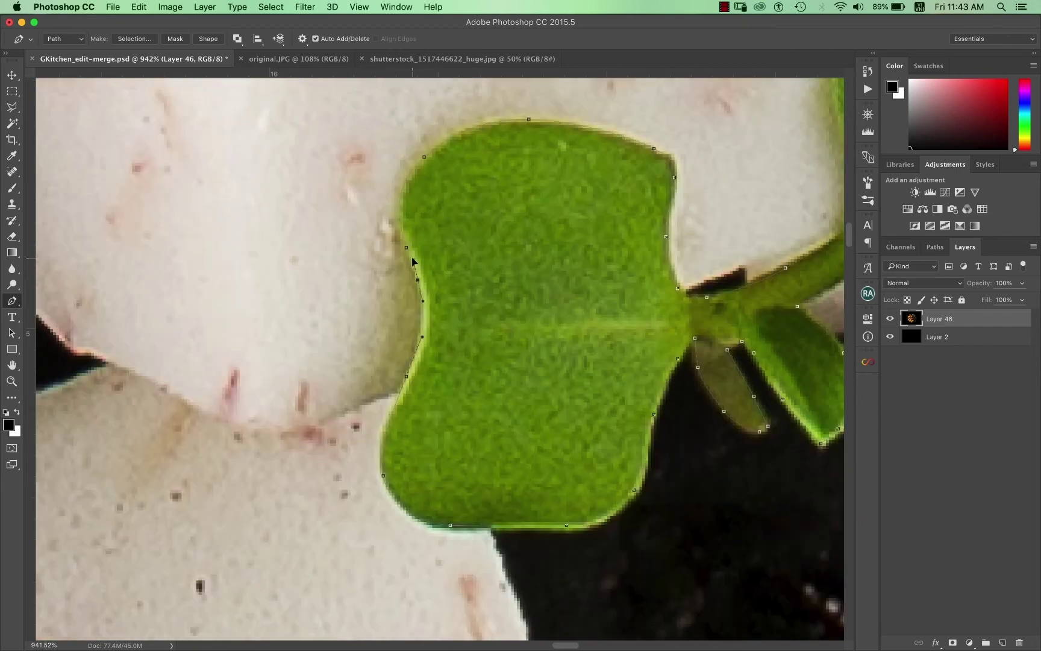
{"action": "left_click", "coordinate": [406, 248]}
{"action": "key", "text": "ctrl+minus"}
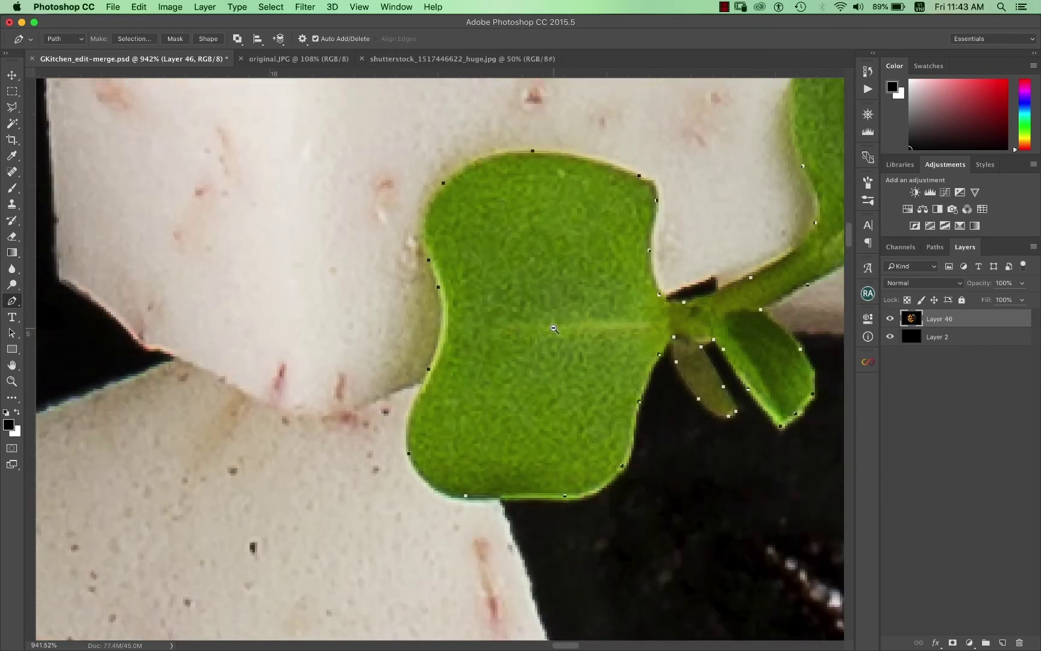
{"action": "key", "text": "ctrl+minus"}
Zoom out and pan until the whole sprout and its path outline are visible.
{"action": "mouse_move", "coordinate": [577, 350]}
{"action": "left_mouse_down"}
{"action": "mouse_move", "coordinate": [556, 359]}
{"action": "mouse_move", "coordinate": [580, 326]}
{"action": "left_mouse_up"}
{"action": "key", "text": "ctrl+minus"}
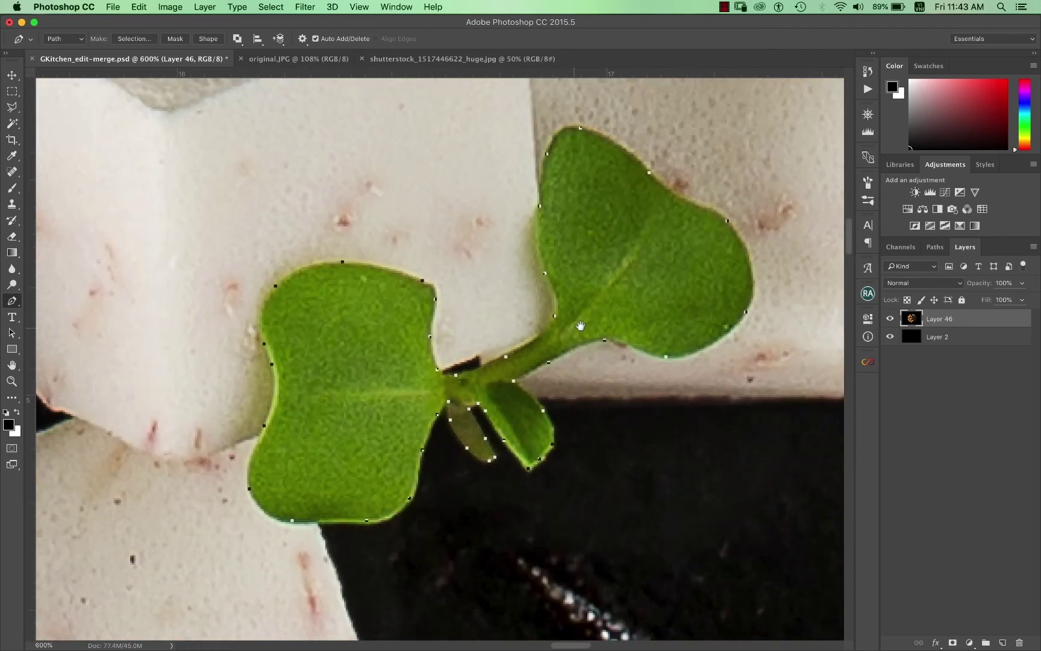
{"action": "left_click", "coordinate": [615, 285], "text": "ctrl+alt"}
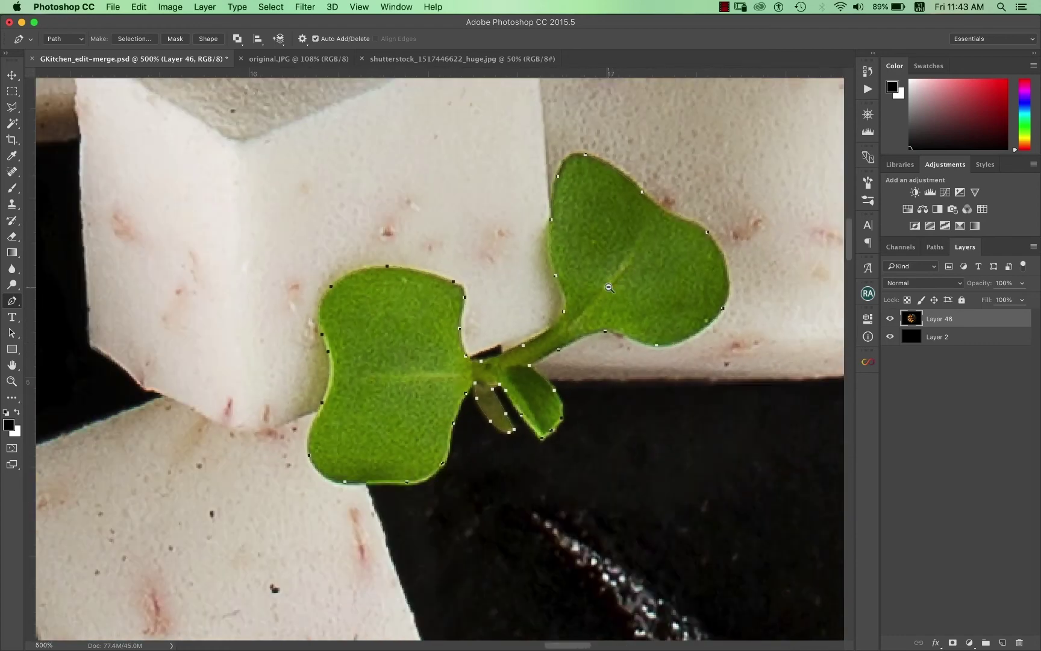
{"action": "left_click_drag", "start_coordinate": [632, 293], "coordinate": [592, 319]}
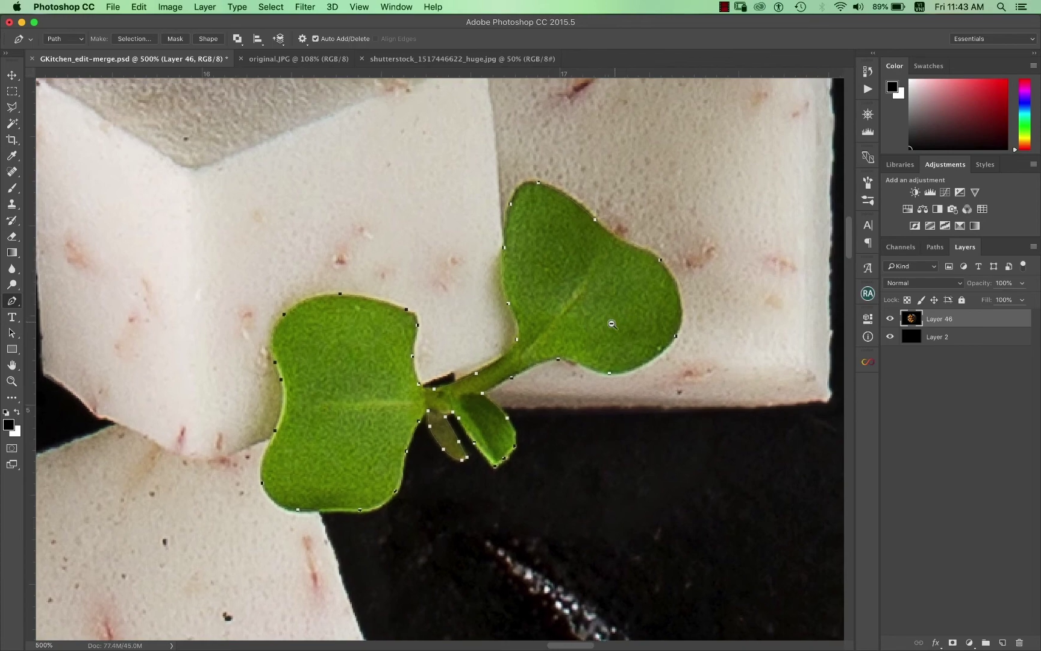
{"action": "left_click", "coordinate": [612, 333], "text": "ctrl+alt"}
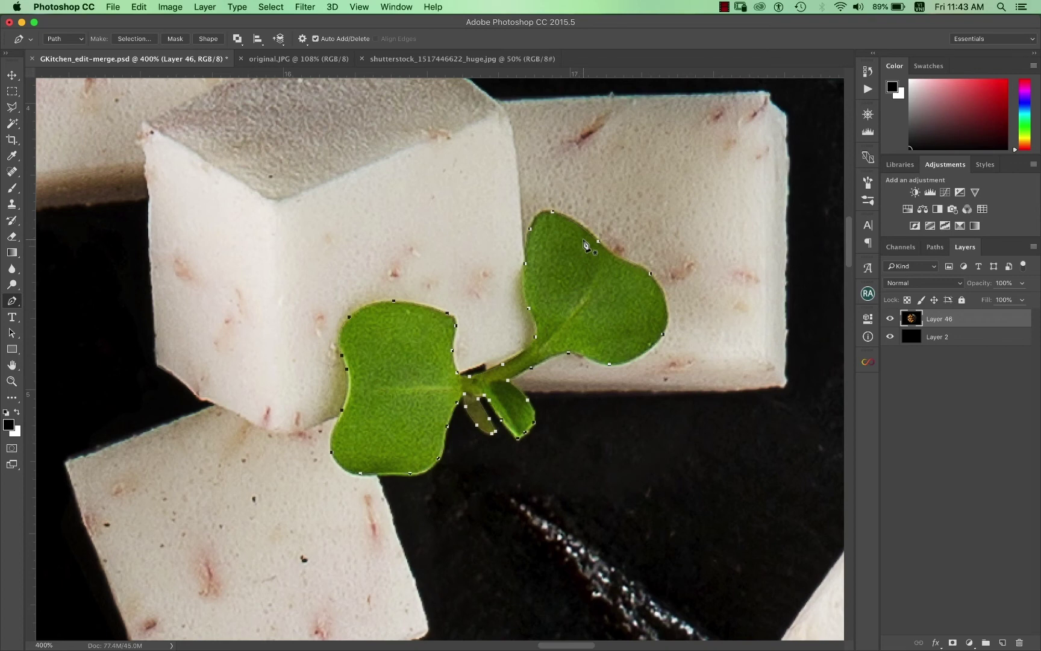
Check the layers under the sprout, then try converting the path to a selection and undo it.
{"action": "key", "text": "v"}
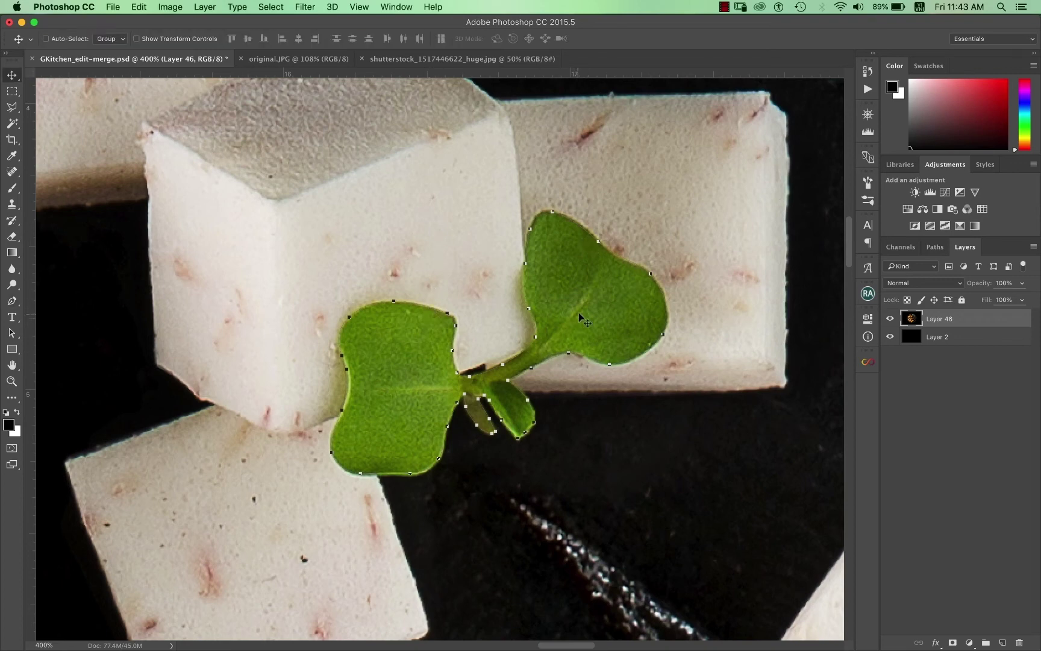
{"action": "right_click", "coordinate": [590, 294]}
{"action": "key", "text": "p"}
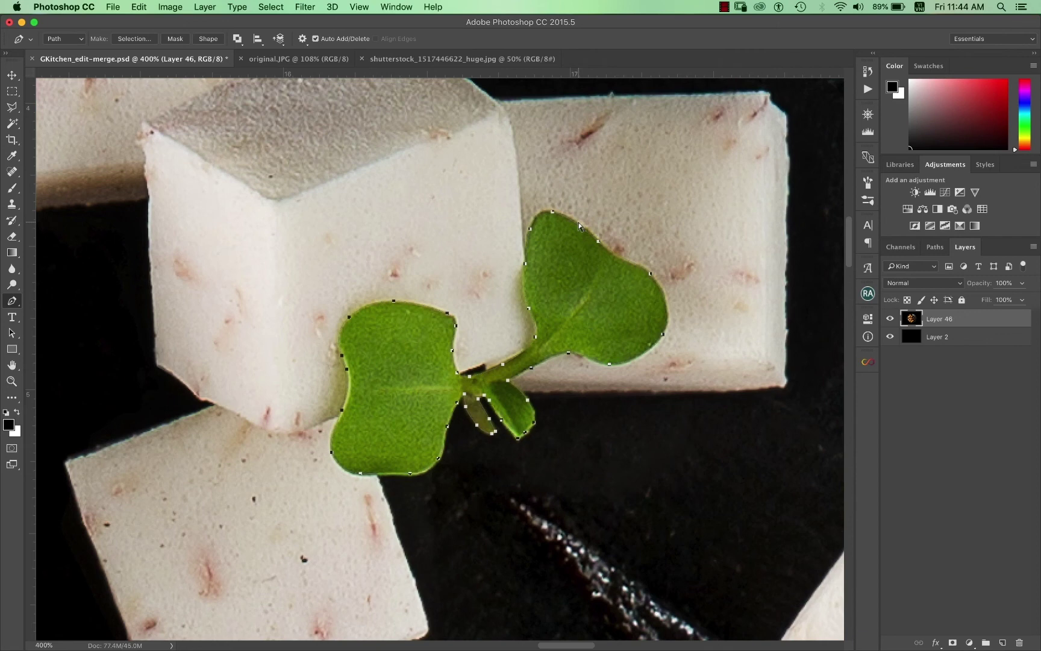
{"action": "key", "text": "super+Return"}
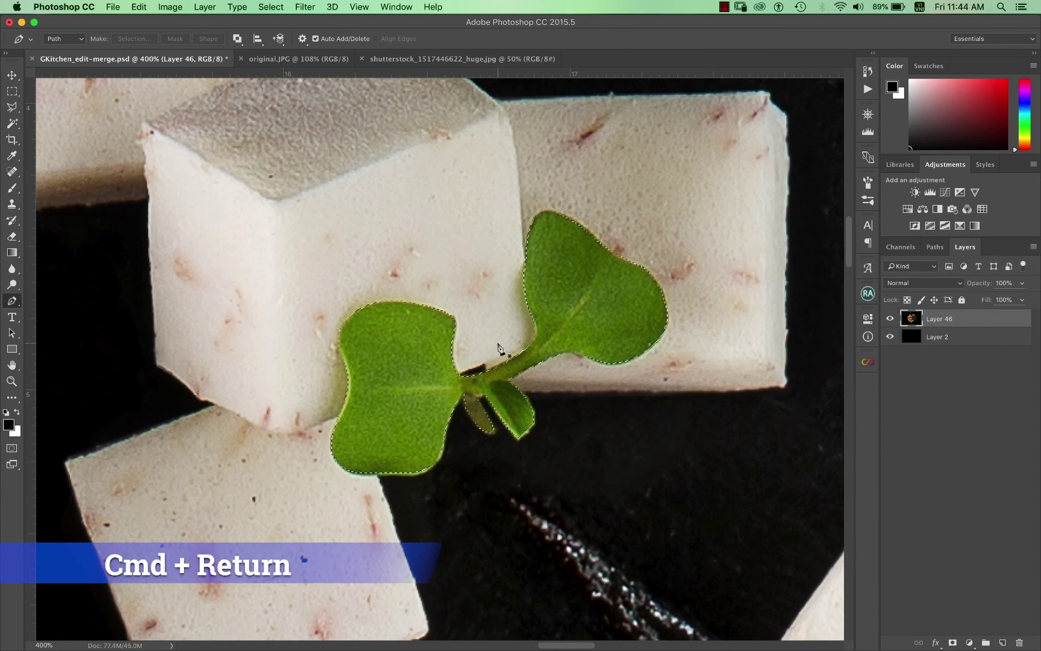
{"action": "key", "text": "super+z"}
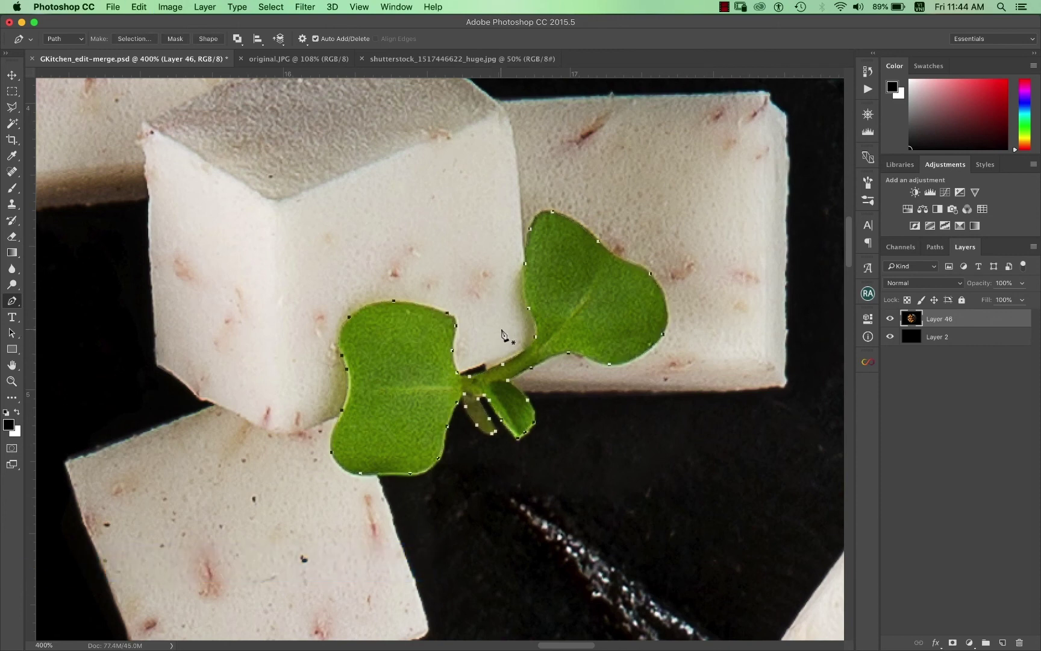
Make a New Selection from the sprout path with Feather Radius 0.5 pixels.
{"action": "right_click", "coordinate": [583, 295]}
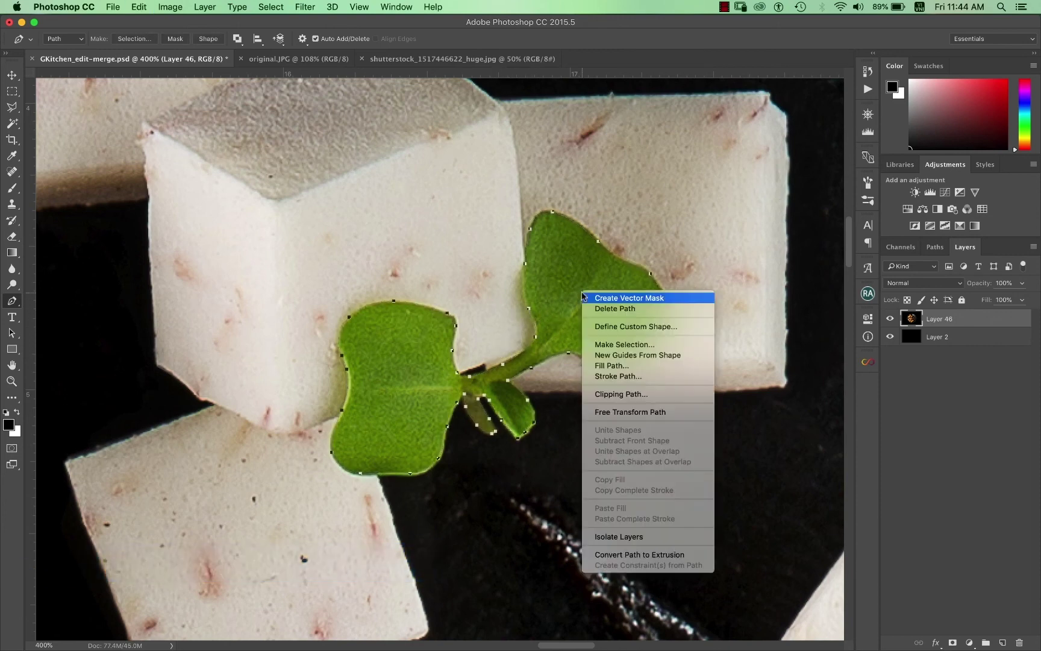
{"action": "left_click", "coordinate": [648, 346]}
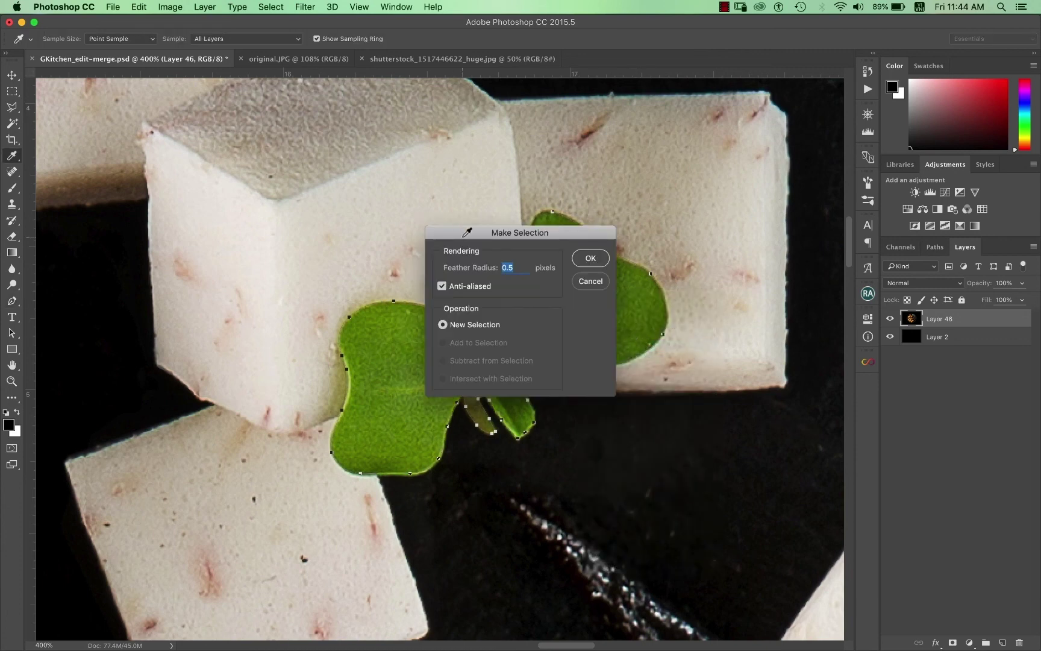
{"action": "left_click_drag", "start_coordinate": [467, 232], "coordinate": [651, 197]}
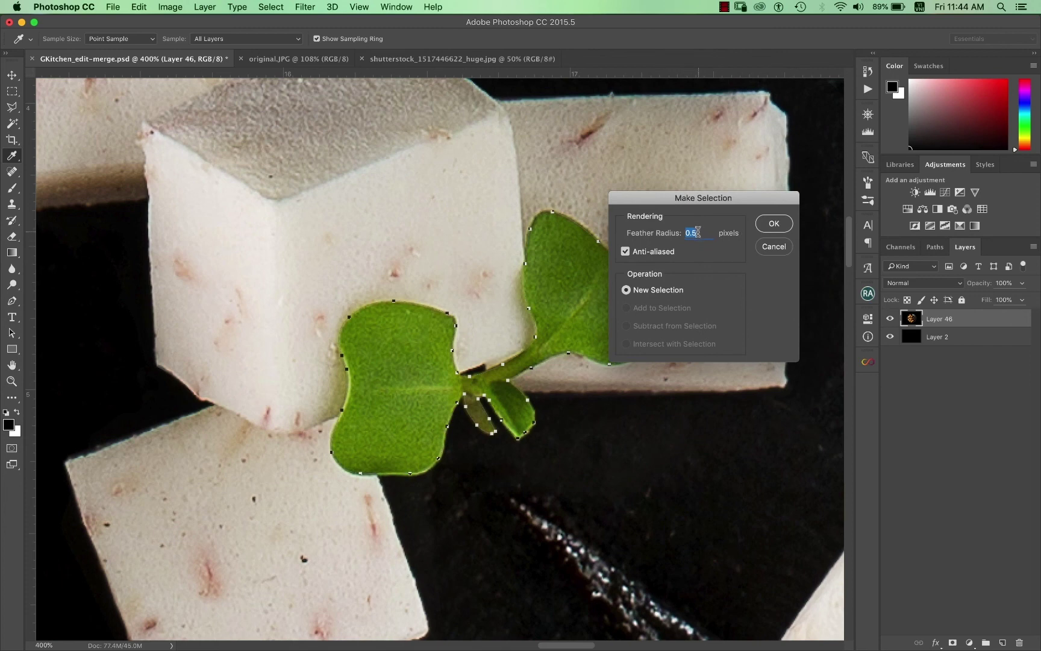
{"action": "left_click", "coordinate": [773, 224]}
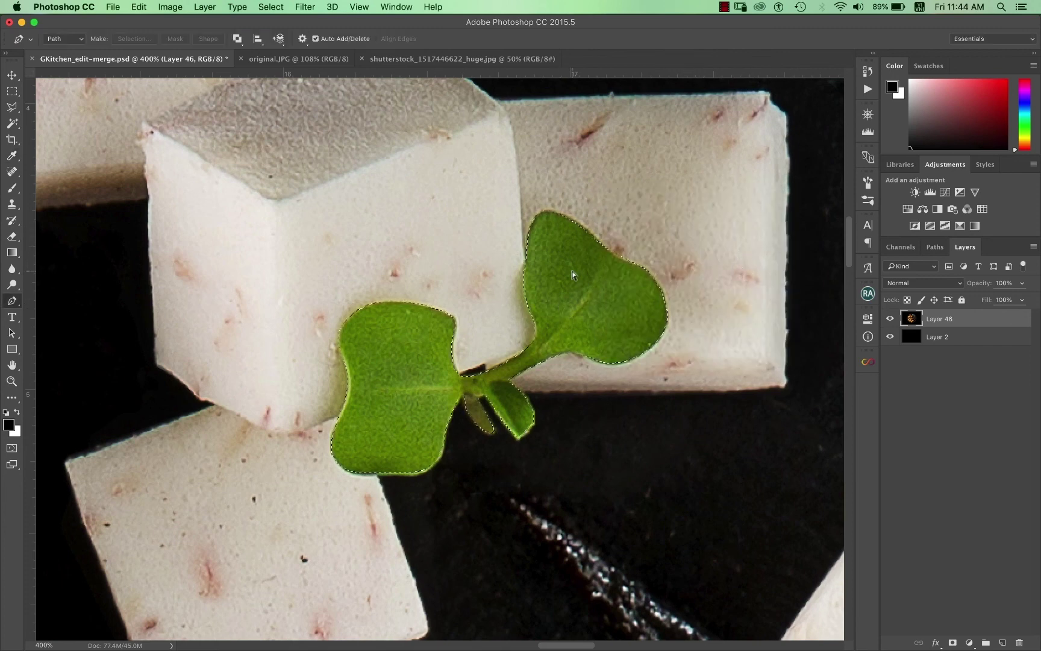
Duplicate the sprout selection to Layer 47 via Cmd+J, then drag with the Move tool.
{"action": "key", "text": "super+j"}
{"action": "key", "text": "v"}
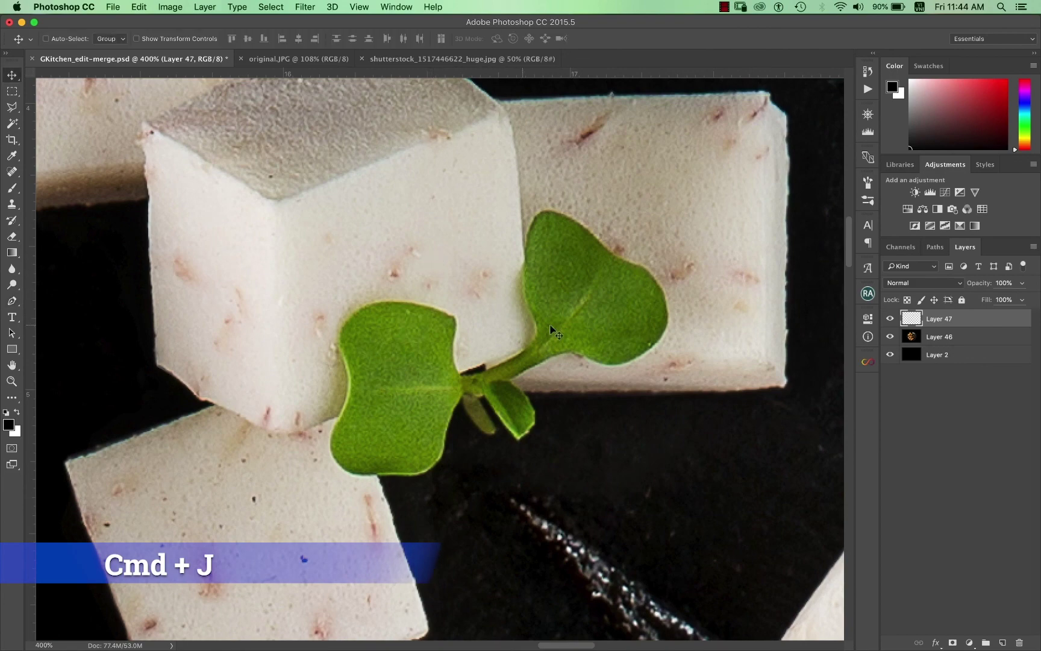
{"action": "mouse_move", "coordinate": [581, 319]}
{"action": "left_mouse_down"}
{"action": "mouse_move", "coordinate": [486, 259]}
{"action": "mouse_move", "coordinate": [514, 225]}
{"action": "left_mouse_up"}
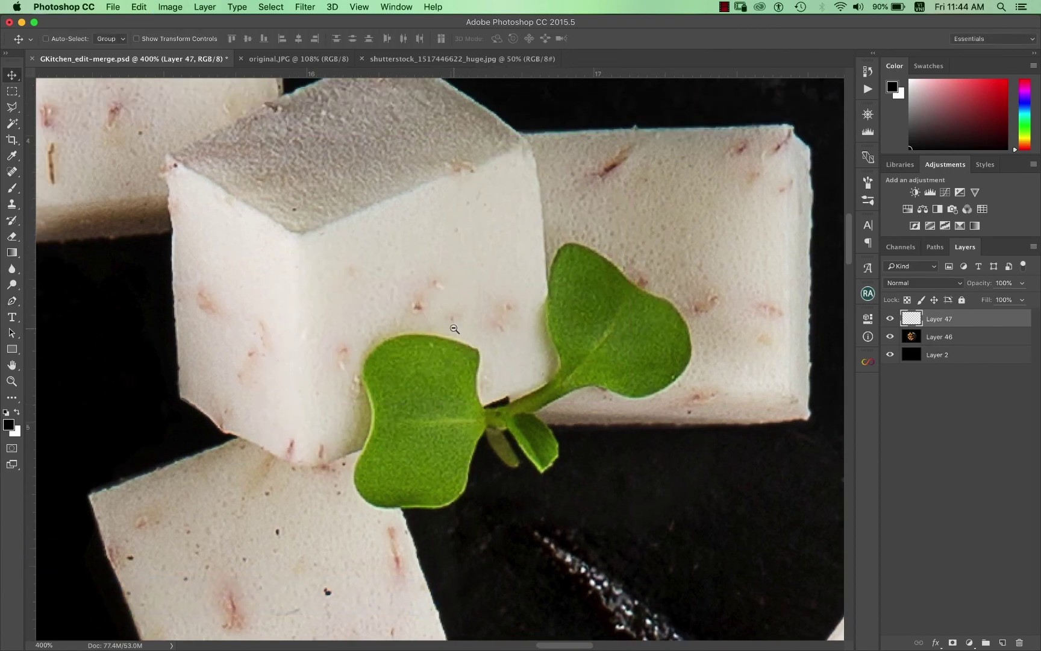